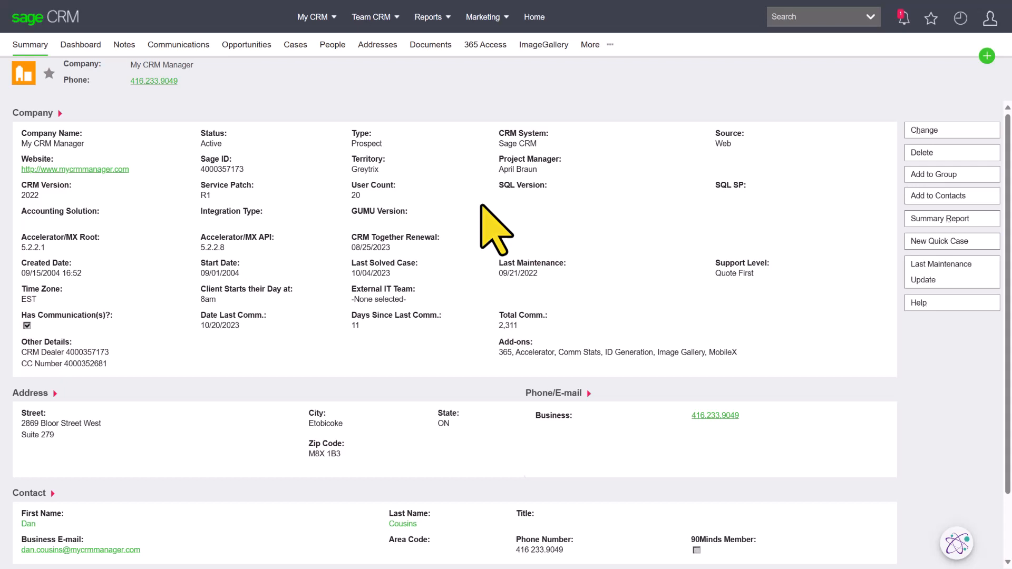
Step: Open the My CRM Manager company record for editing, examine its Status and Project Manager choices, and cancel the edit
left_click(919, 131)
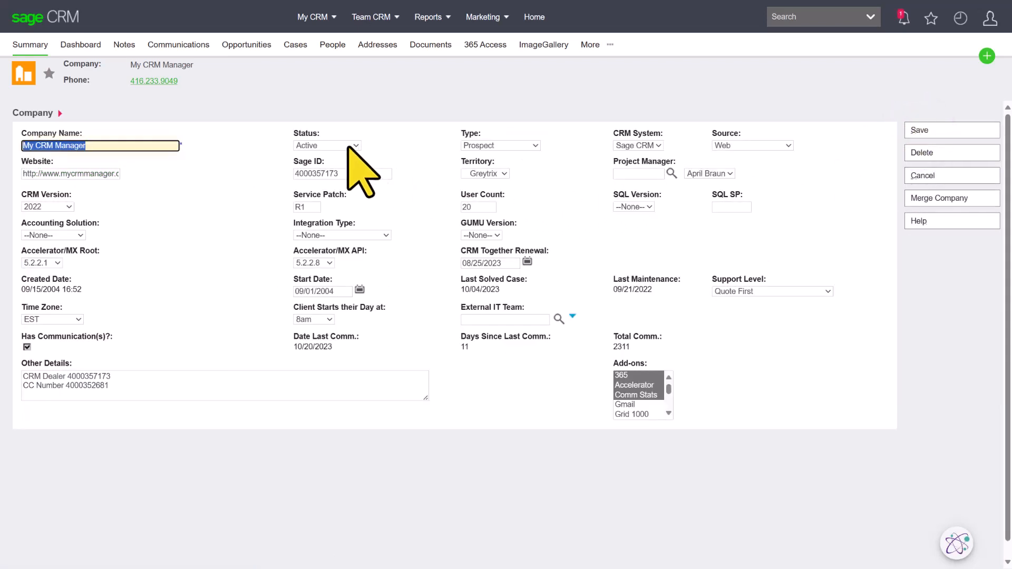
left_click(349, 145)
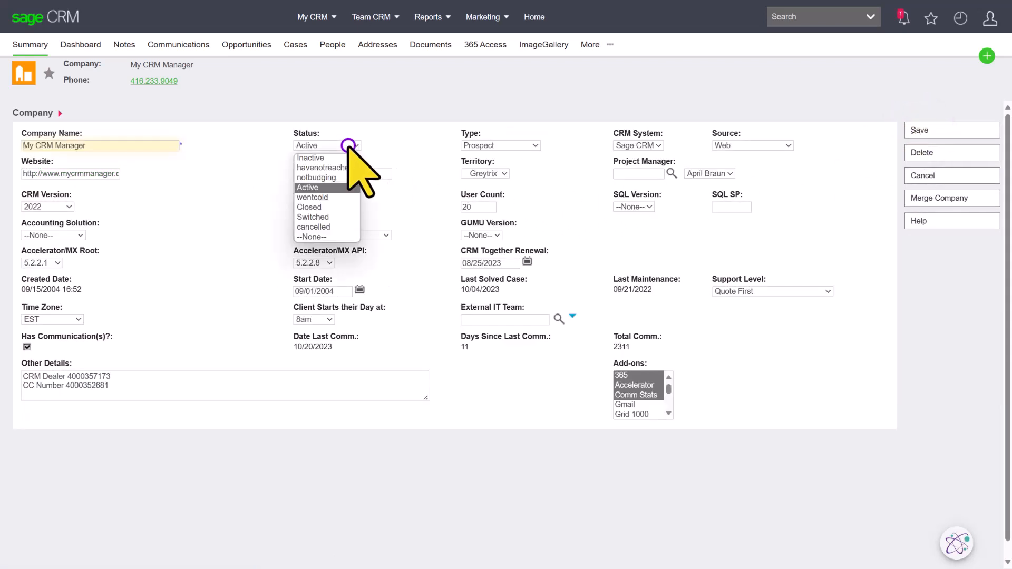
left_click(506, 263)
left_click(672, 173)
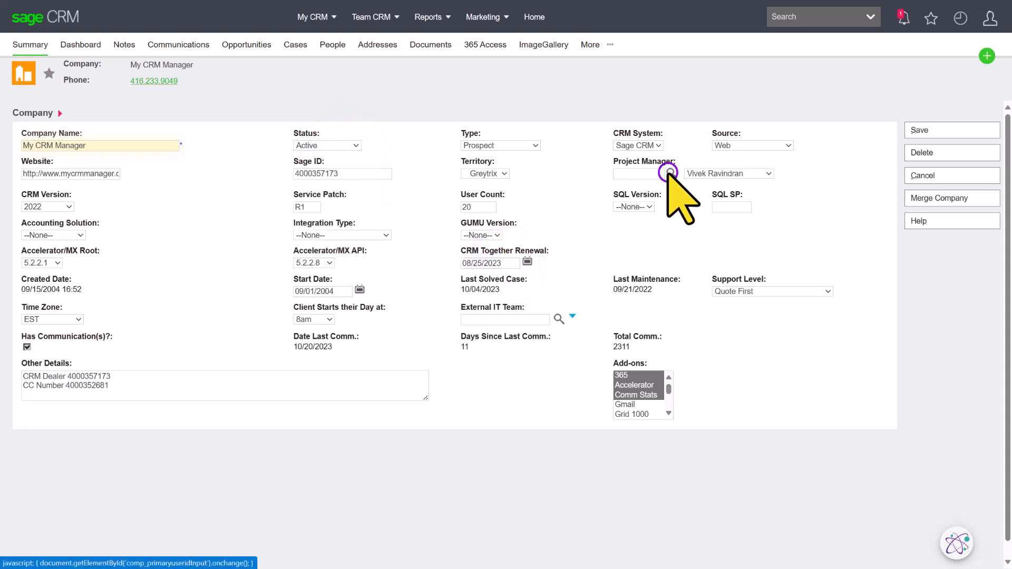
left_click(929, 175)
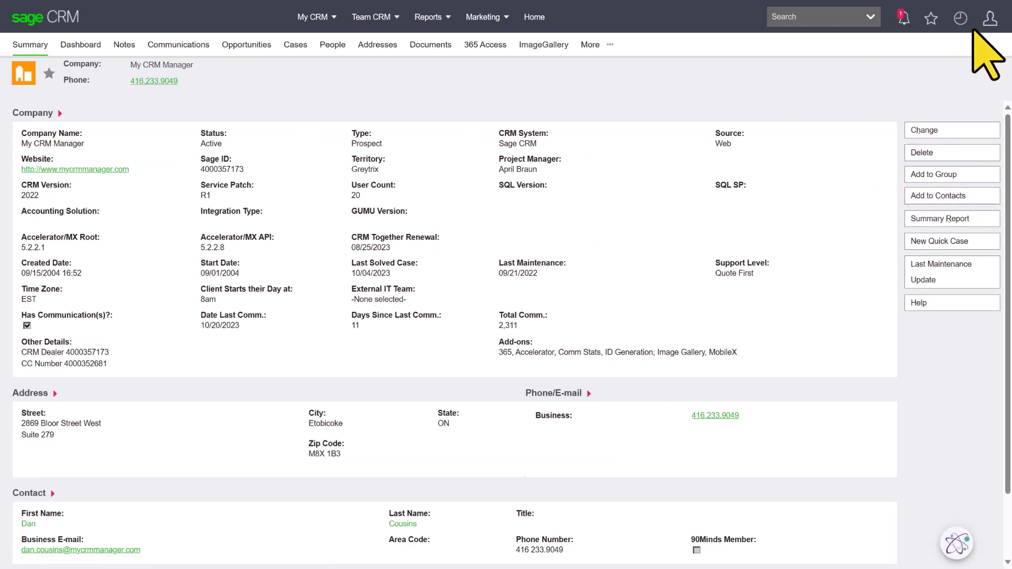
Step: Go to the system administration area and open the field customization of the Company entity
left_click(990, 19)
left_click(945, 63)
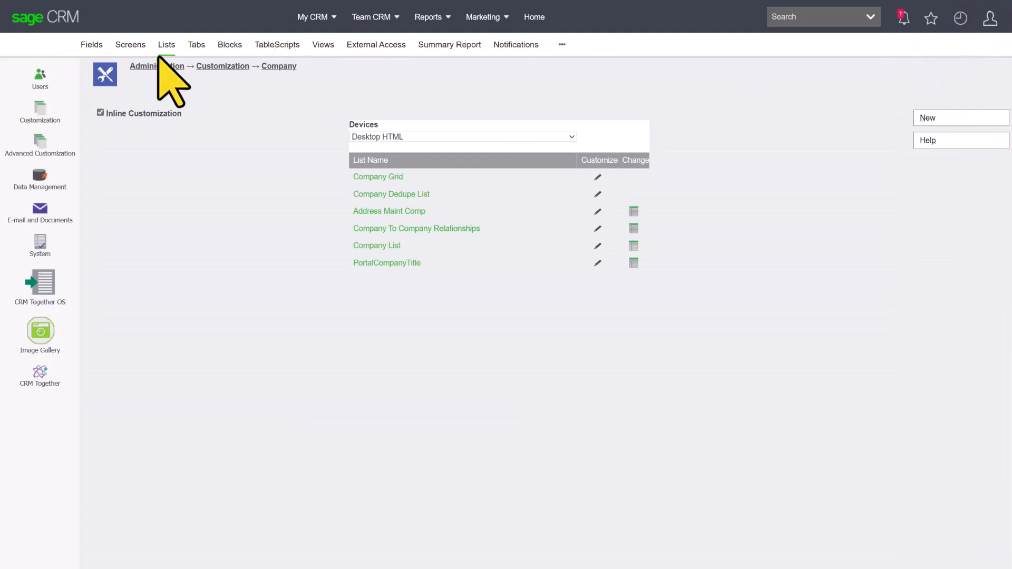
left_click(158, 64)
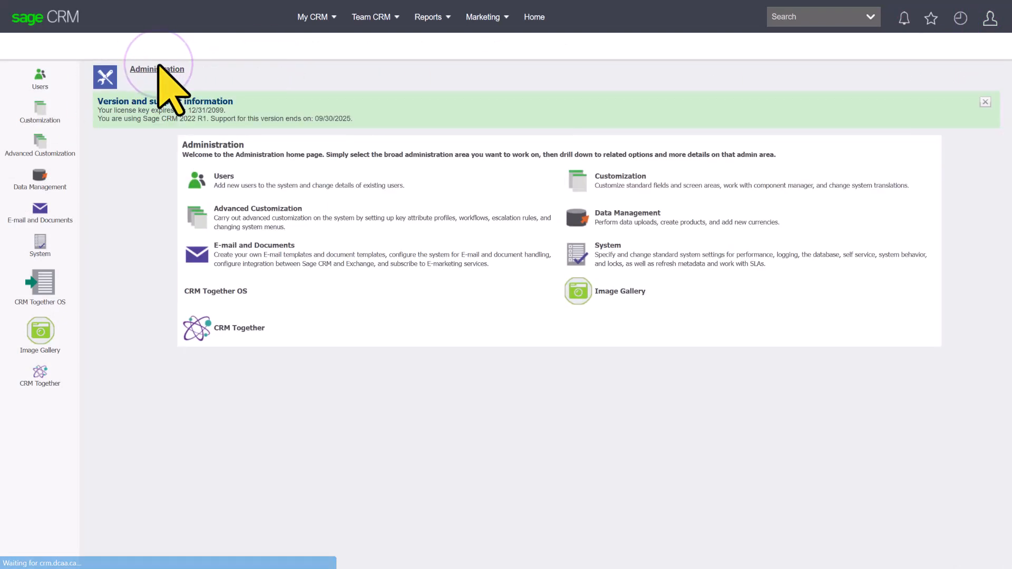
left_click(579, 181)
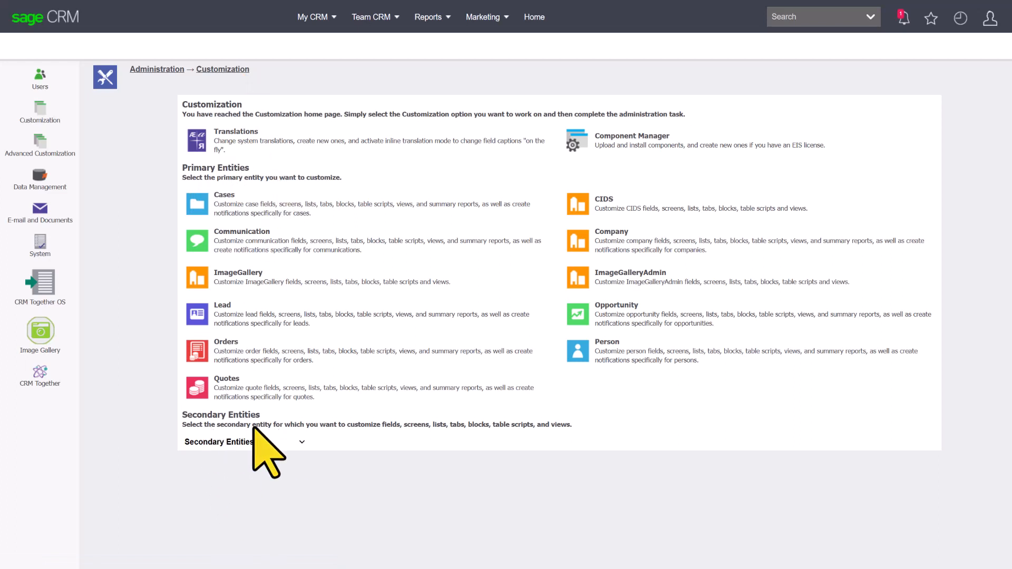
left_click(578, 242)
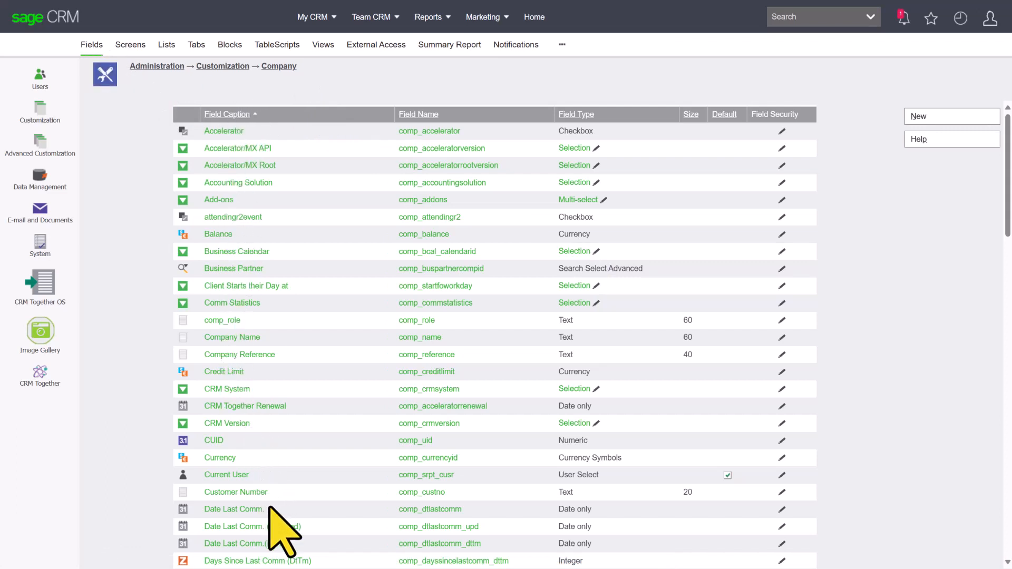
Step: Start a new Company field, review the available entry types, and enter comp_test as its column name
left_click(923, 114)
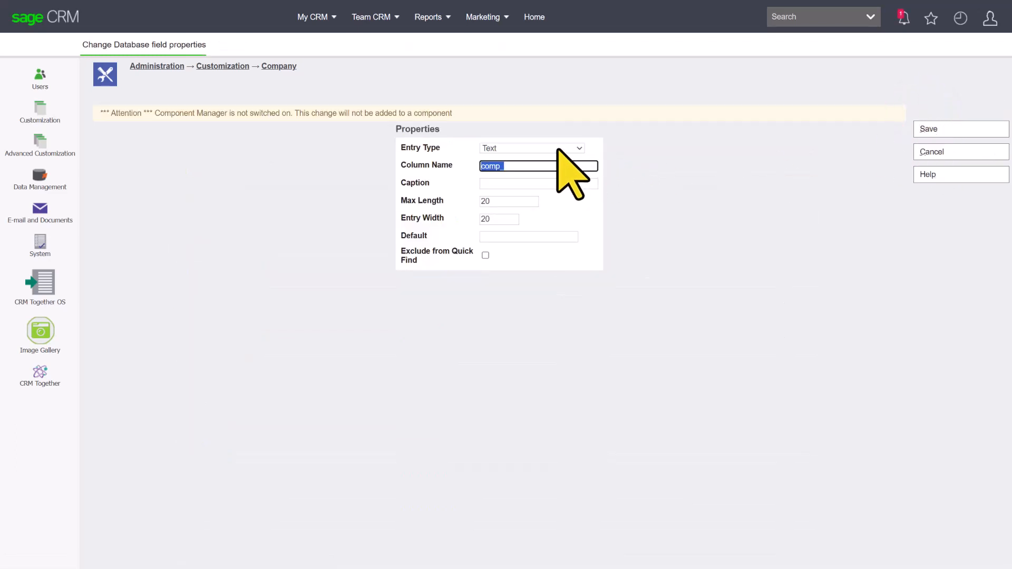
left_click(557, 148)
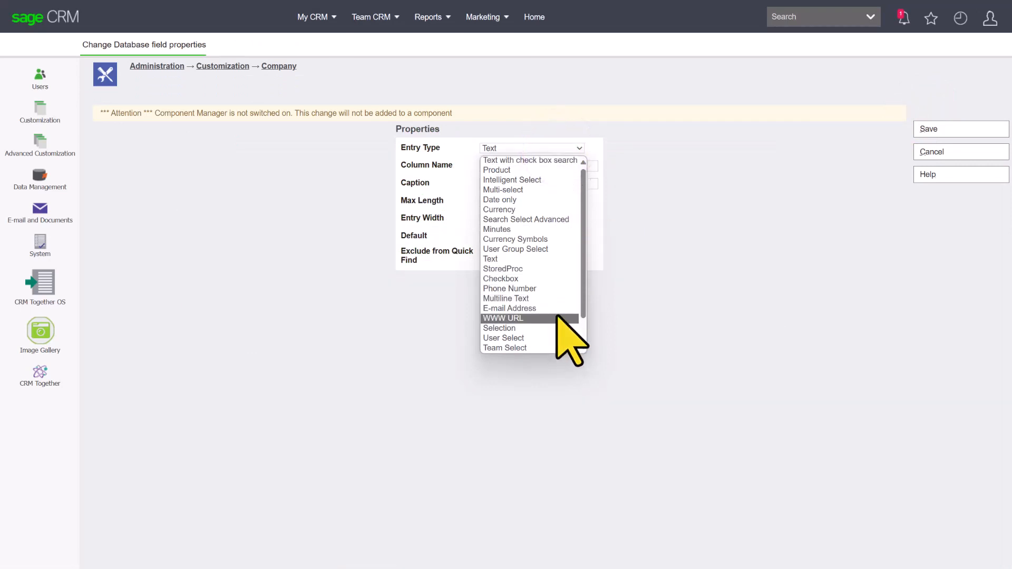
left_click(515, 148)
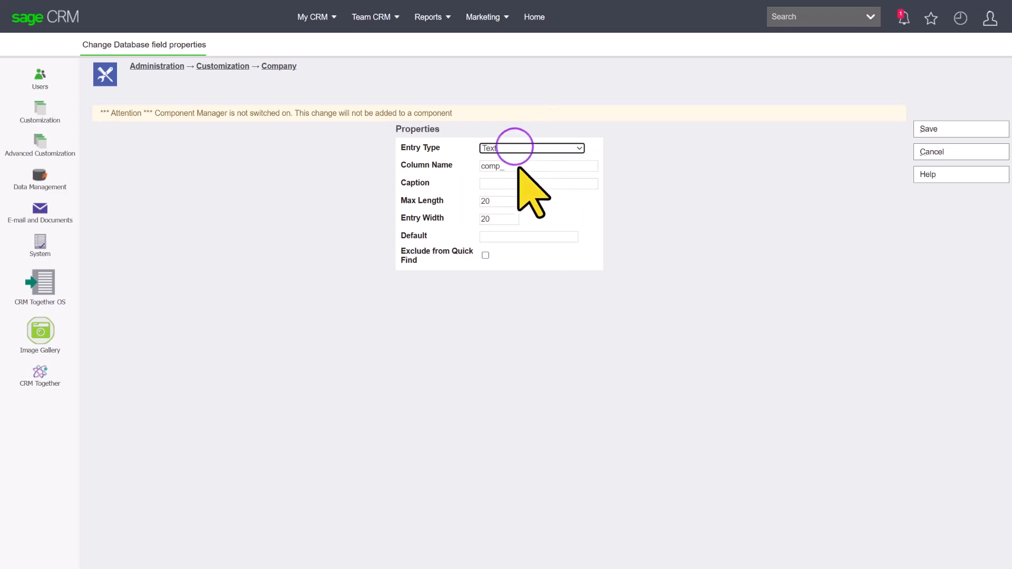
left_click(518, 166)
type("comp_")
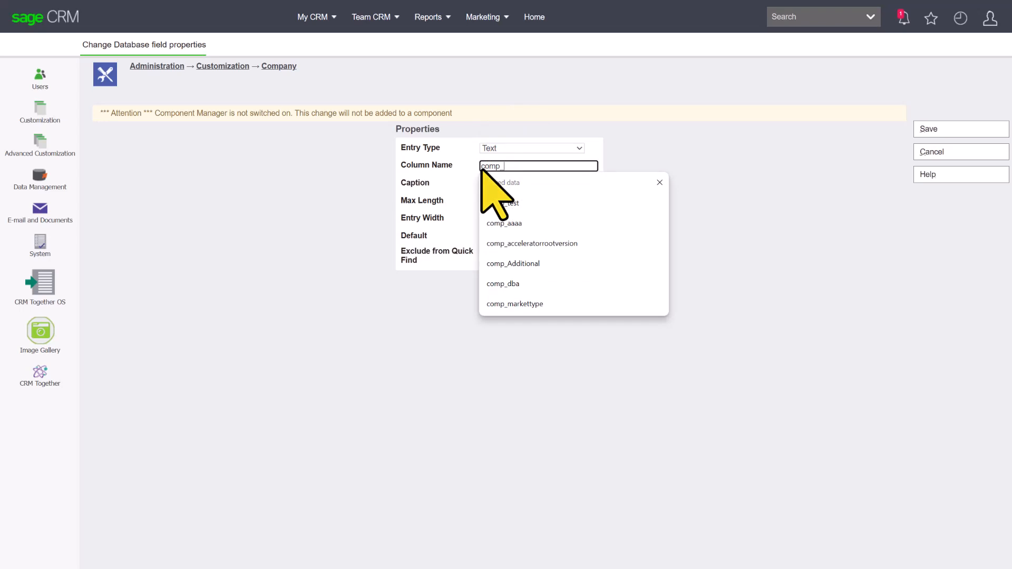
type("test")
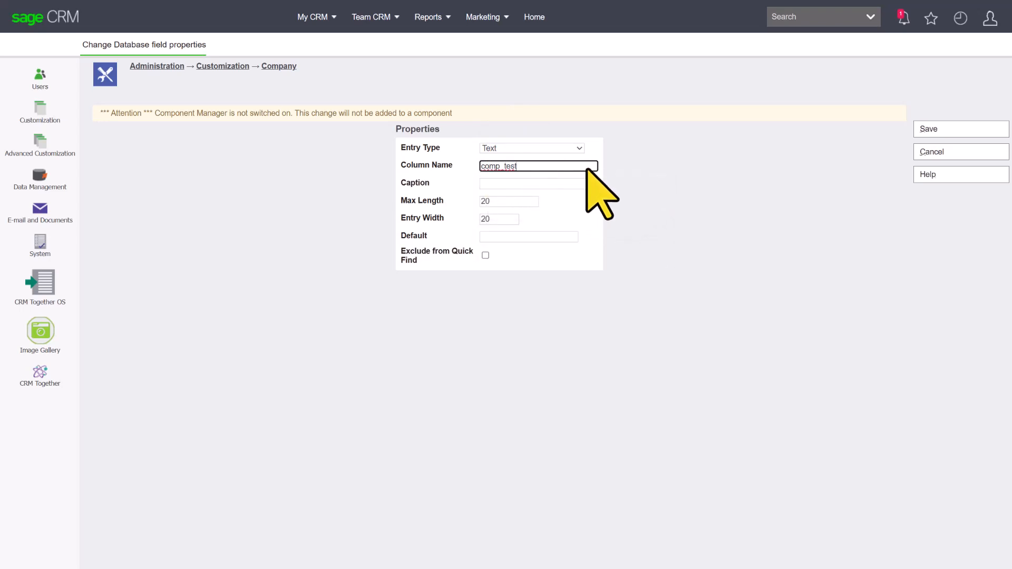
left_click(503, 165)
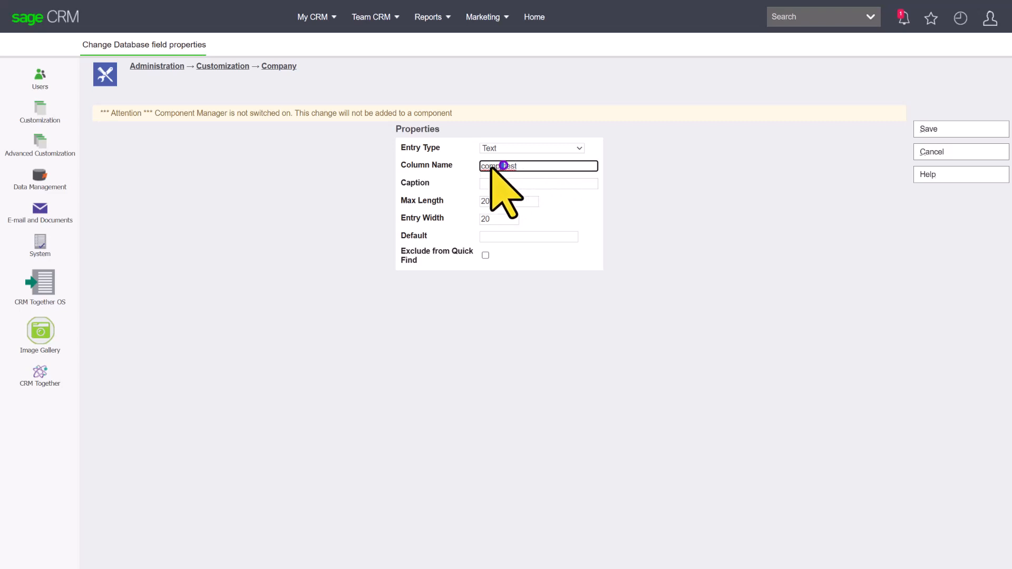
double_click(501, 165)
Step: Give the new field the caption test and set its entry type to Multi-select
left_click(499, 185)
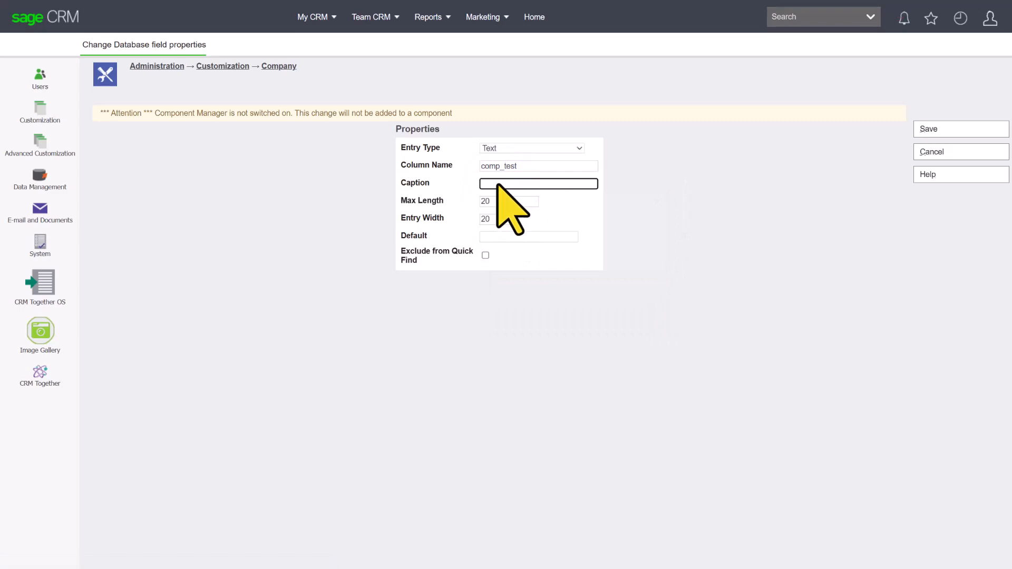
left_click(497, 183)
type("test")
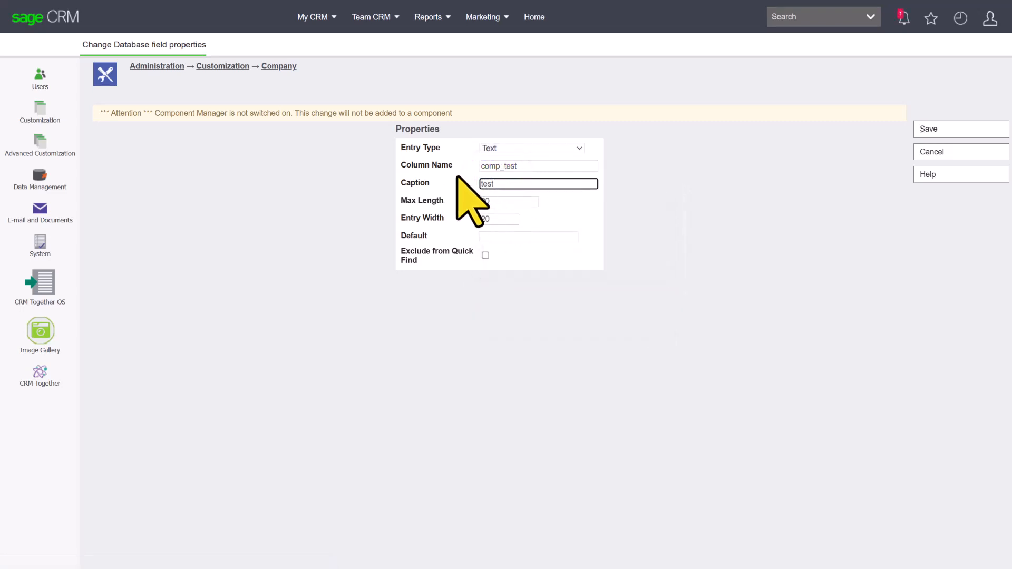
left_click(459, 174)
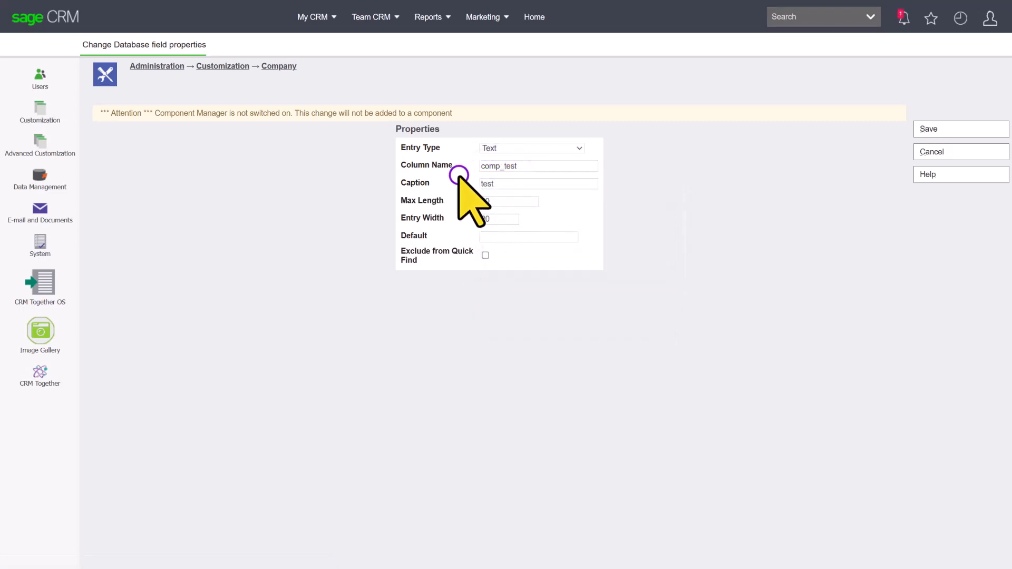
left_click(508, 149)
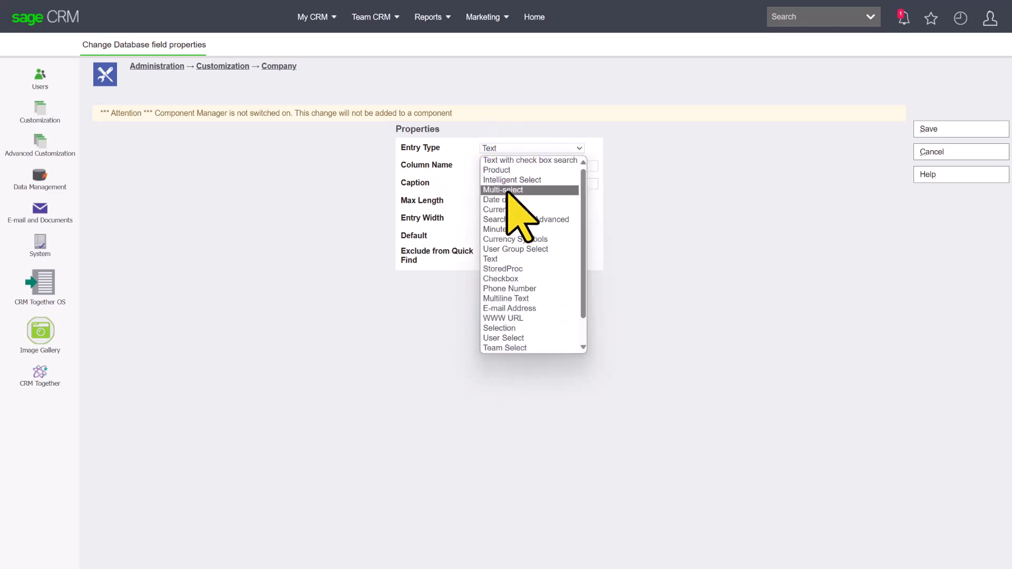
left_click(508, 192)
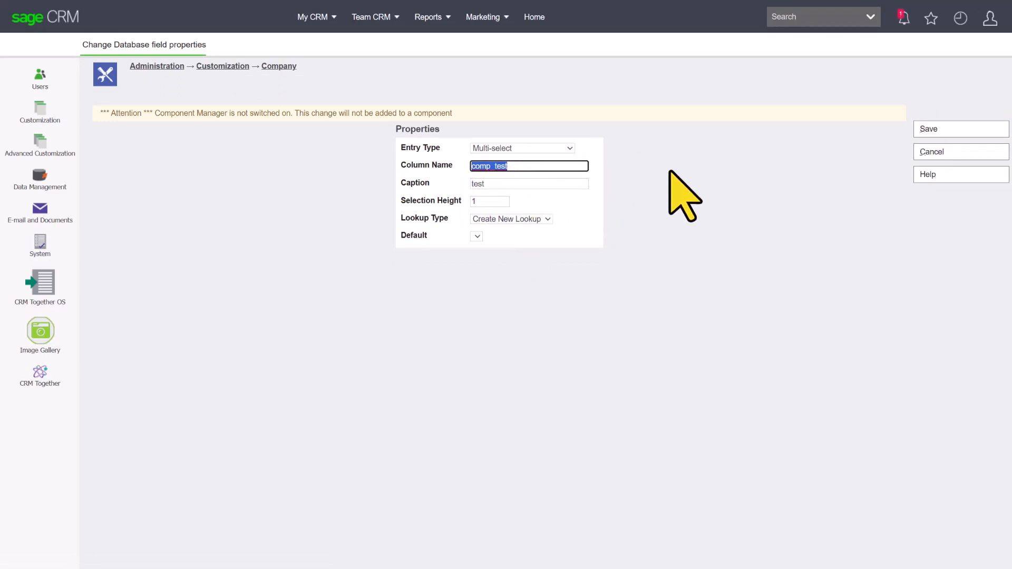
Step: Read the help instructions on creating a field, close the help, and cancel the new field
left_click(934, 175)
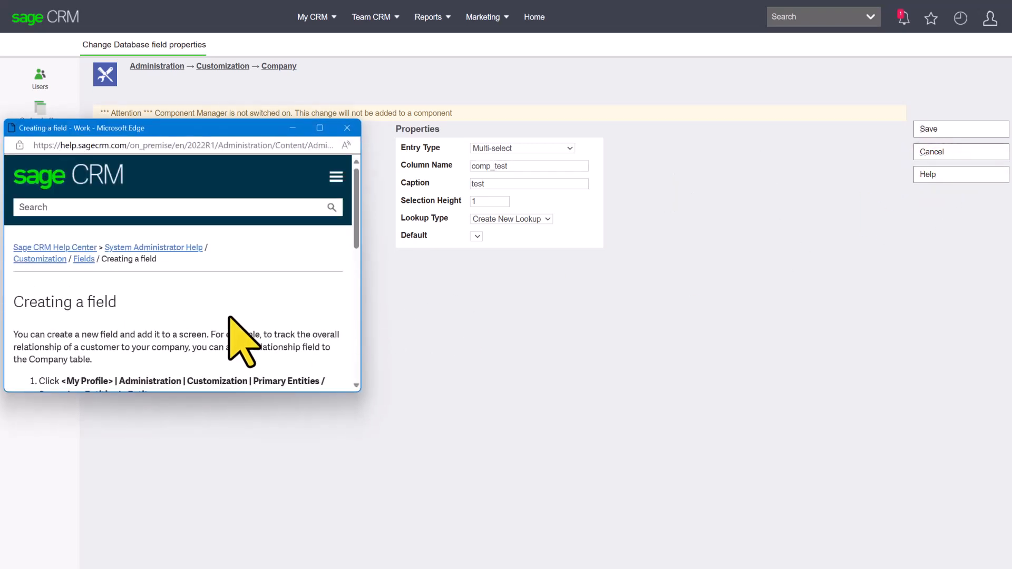
scroll(237, 321, "down", 3)
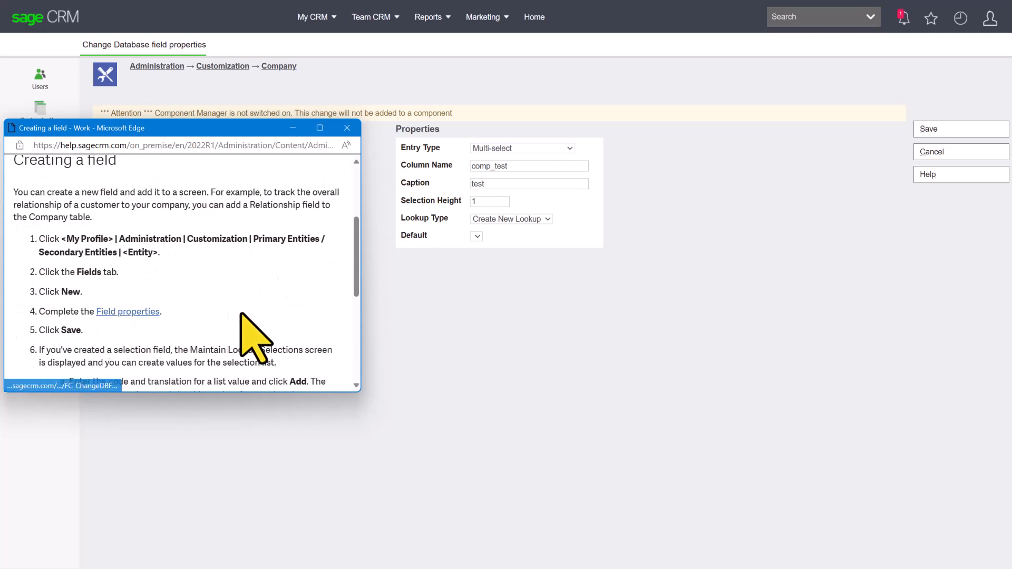
scroll(240, 316, "down", 2)
scroll(240, 314, "down", 3)
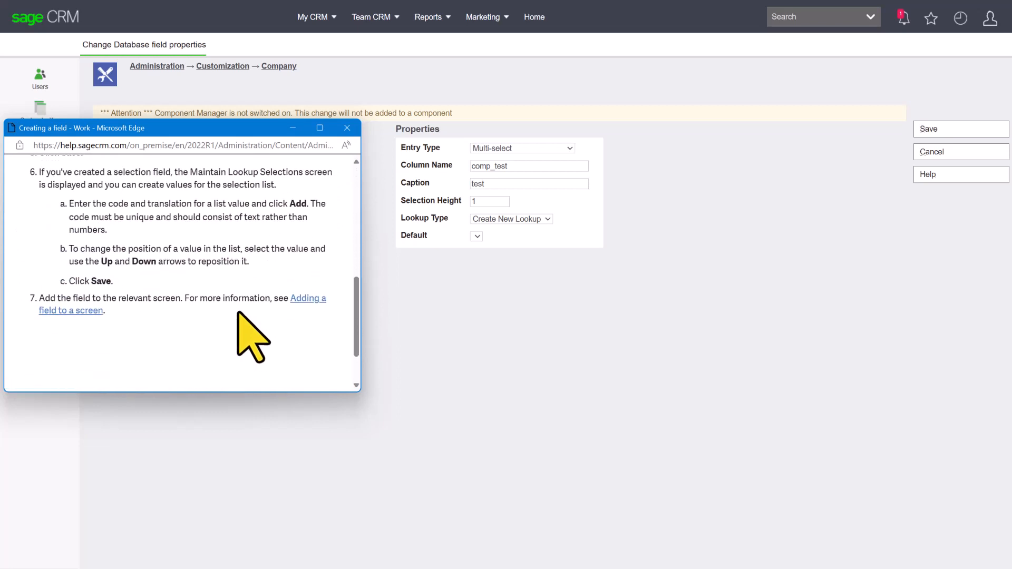
left_click(348, 128)
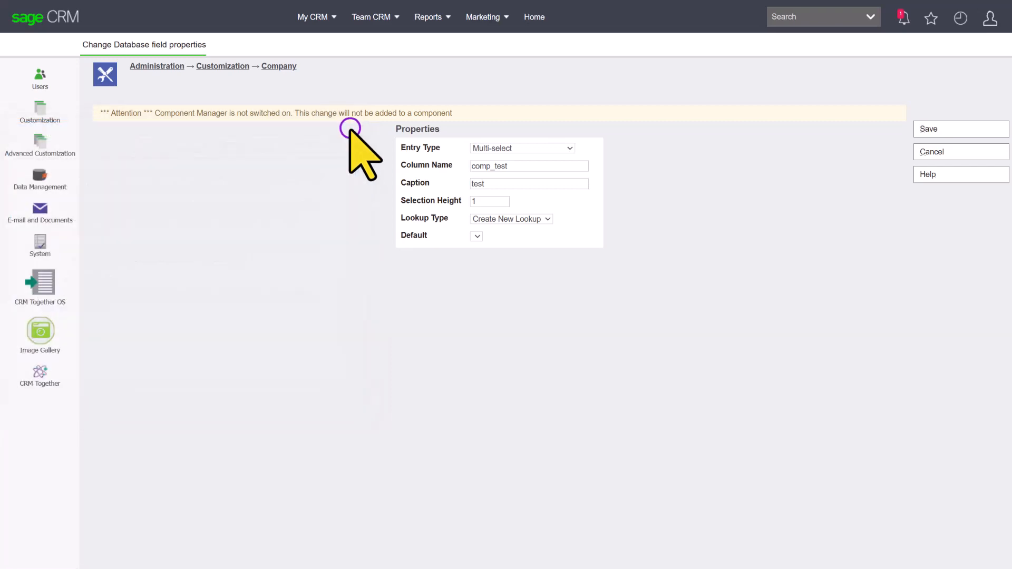
left_click(968, 151)
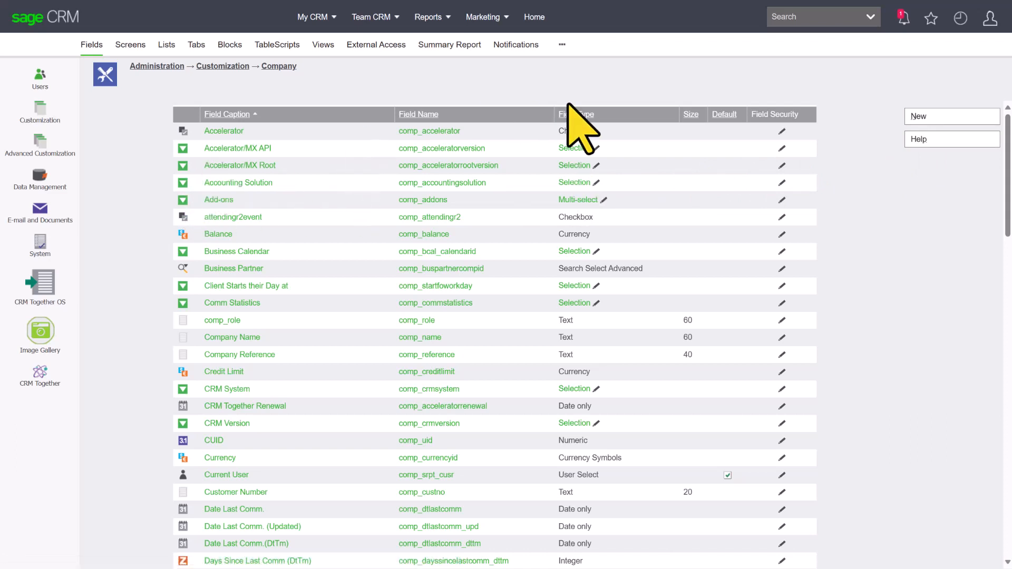
Step: Look through the Company field list and open the lookup selections of the Accelerator/MX API field
scroll(418, 219, "down", 5)
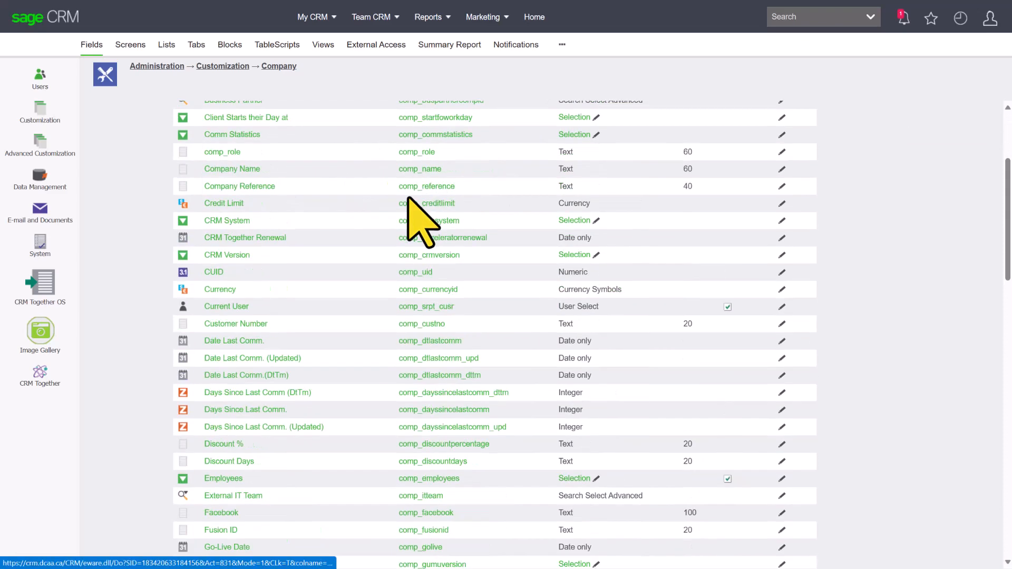
scroll(396, 233, "up", 3)
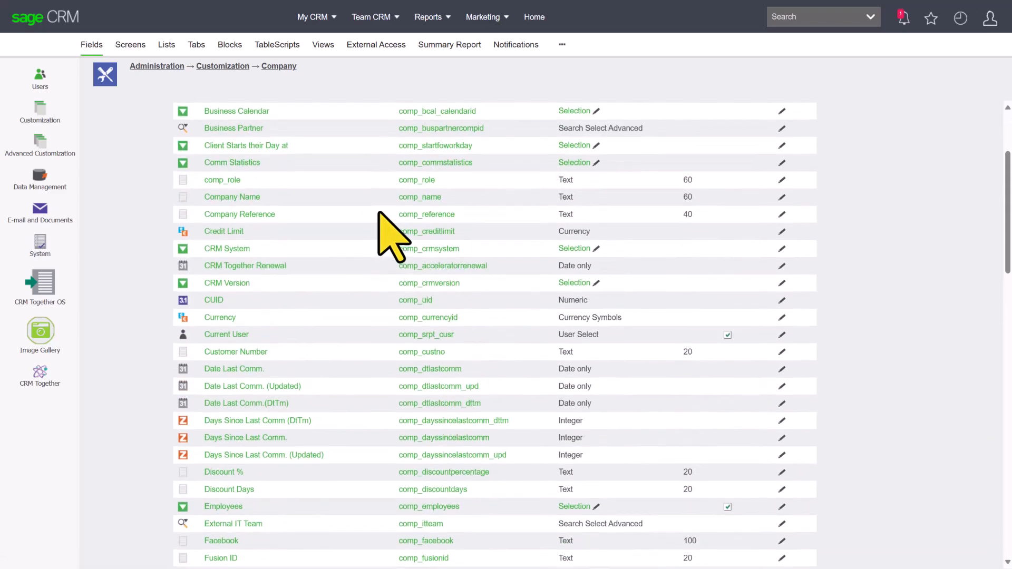
scroll(390, 234, "up", 3)
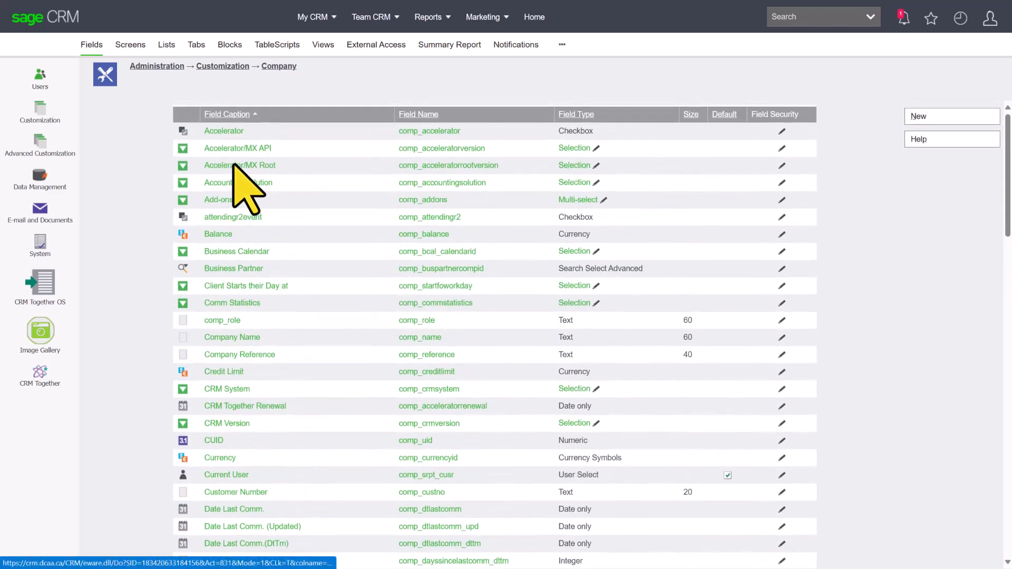
left_click(574, 165)
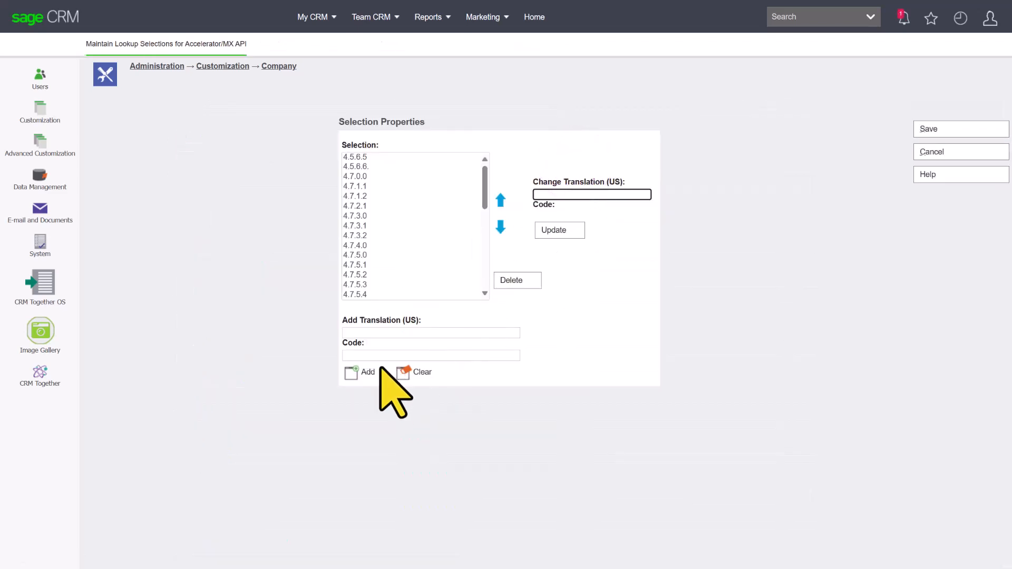
Step: Add a selection value to the Accelerator/MX API list with new as both its translation and its code
left_click(365, 331)
left_click(364, 330)
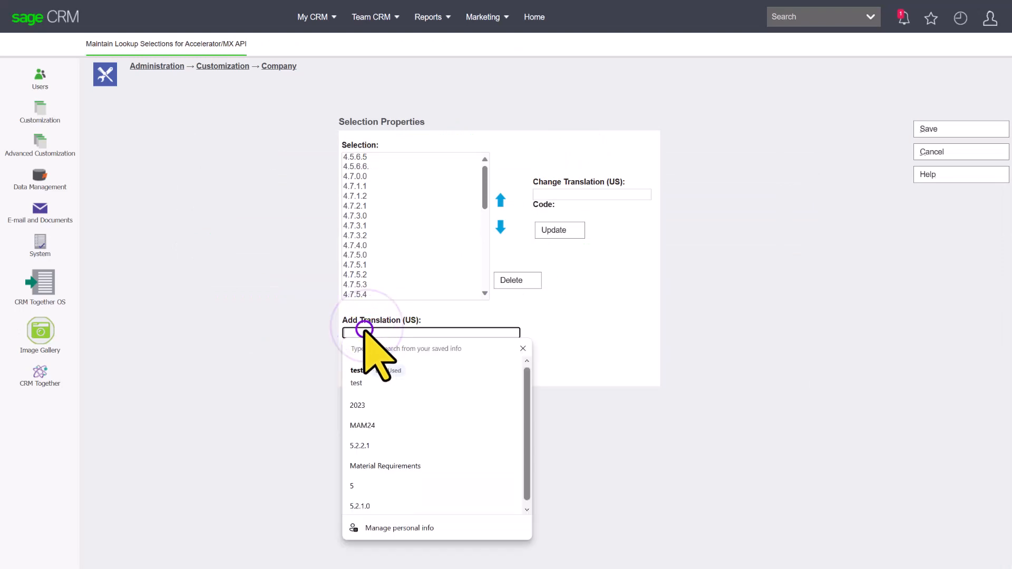
type("new")
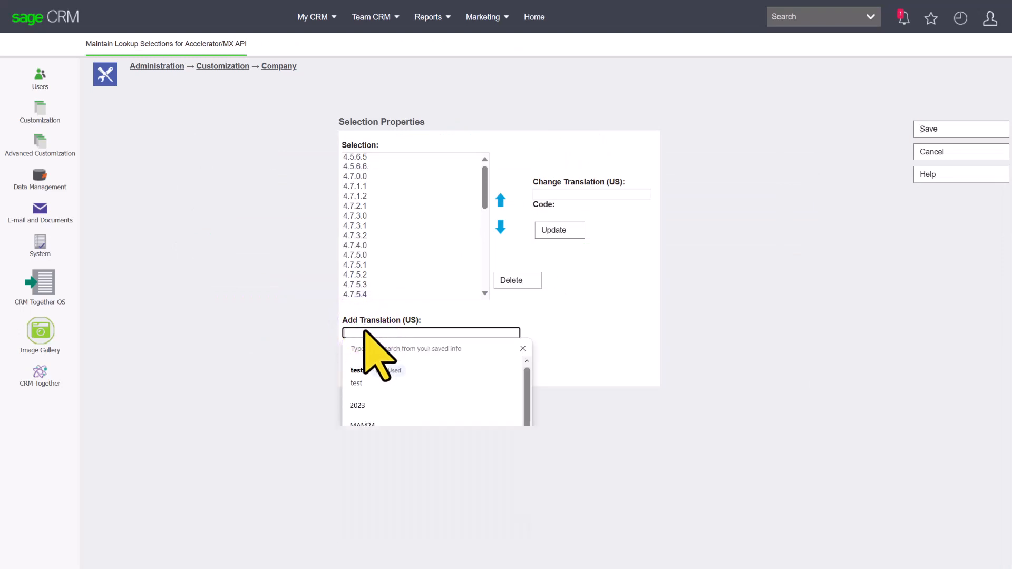
key("Tab")
type("new")
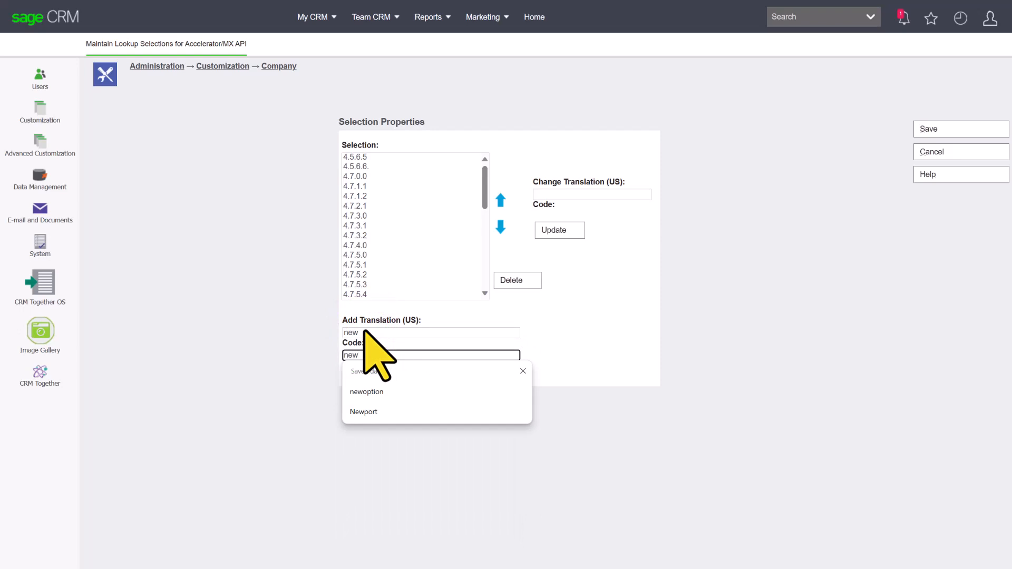
double_click(364, 332)
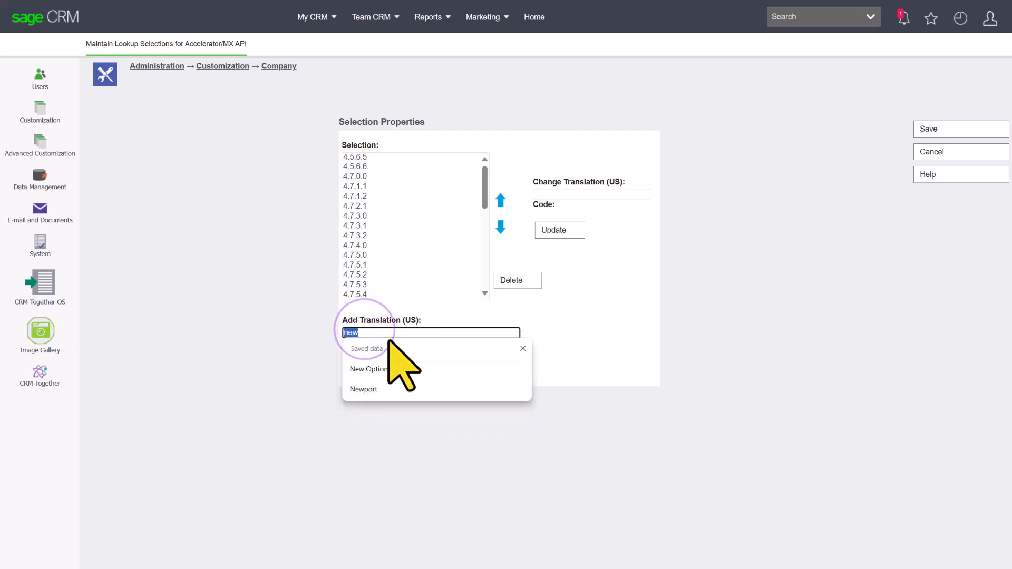
left_click(273, 341)
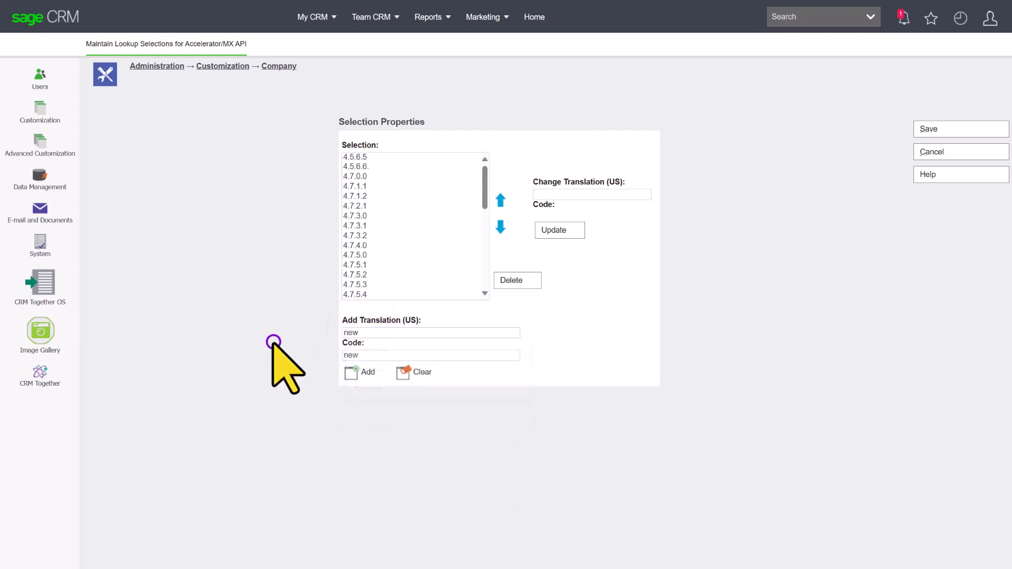
left_click(354, 375)
Step: Move the new value up two places in the selection list so it sits directly above 5.2.2.7
scroll(441, 264, "down", 5)
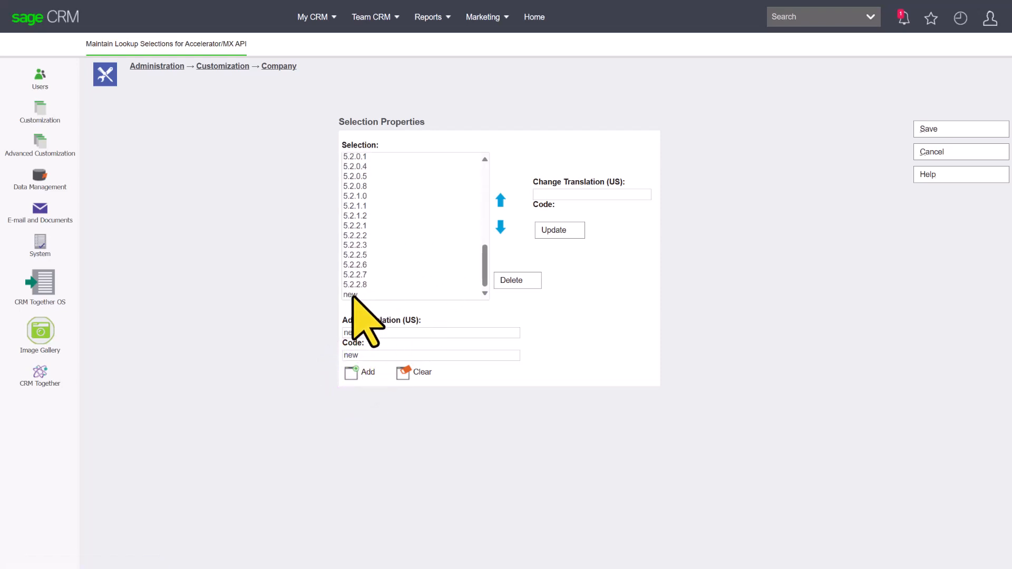
left_click(352, 295)
left_click(501, 199)
left_click(500, 199)
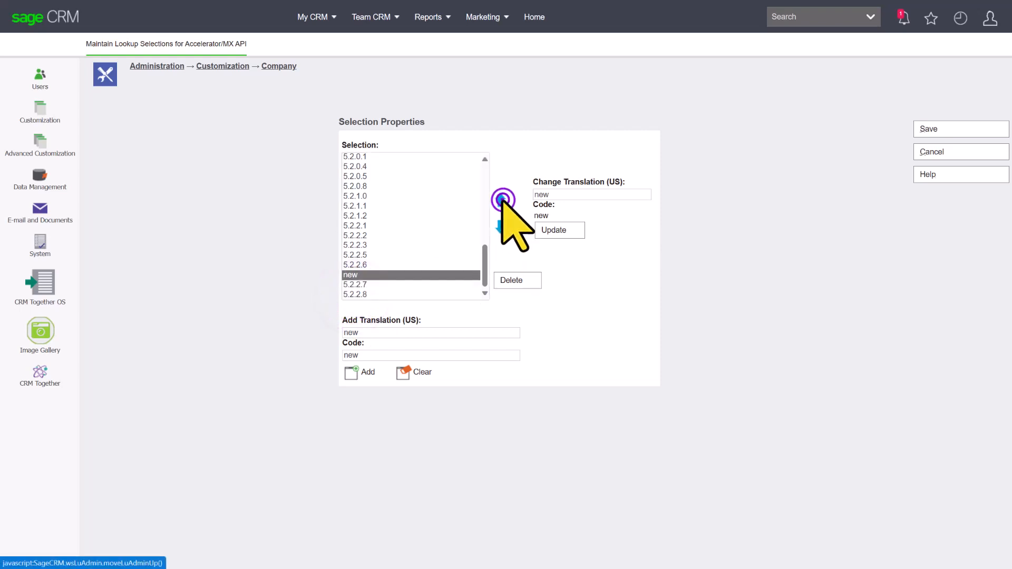
Step: Move the new value up three more places in the selection list so it sits directly above 5.2.2.3
left_click(501, 199)
left_click(501, 199)
left_click(501, 199)
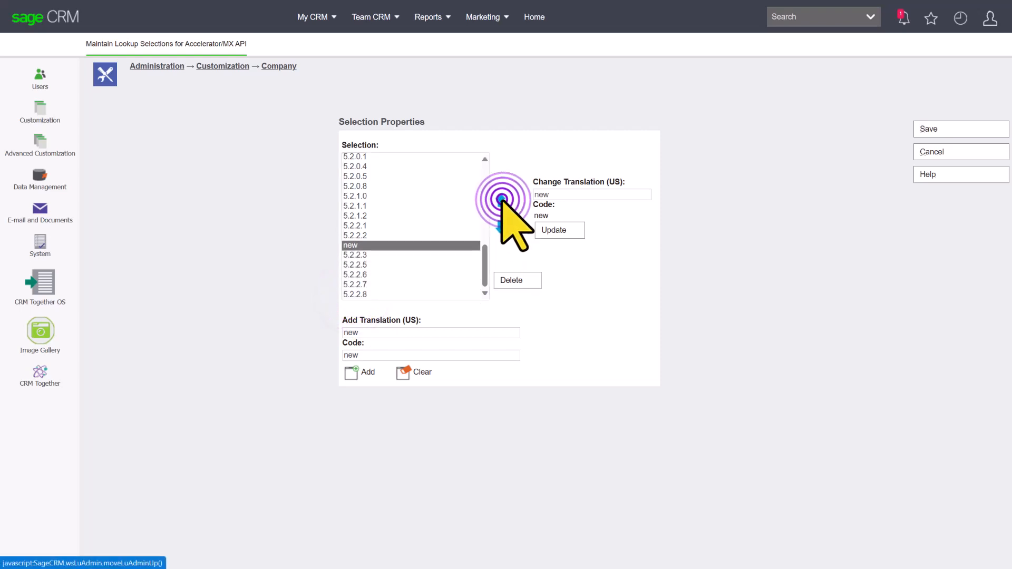
Step: Update the translation of the new value to new2, and cancel the changes to the Accelerator/MX API lookup selections
left_click(570, 195)
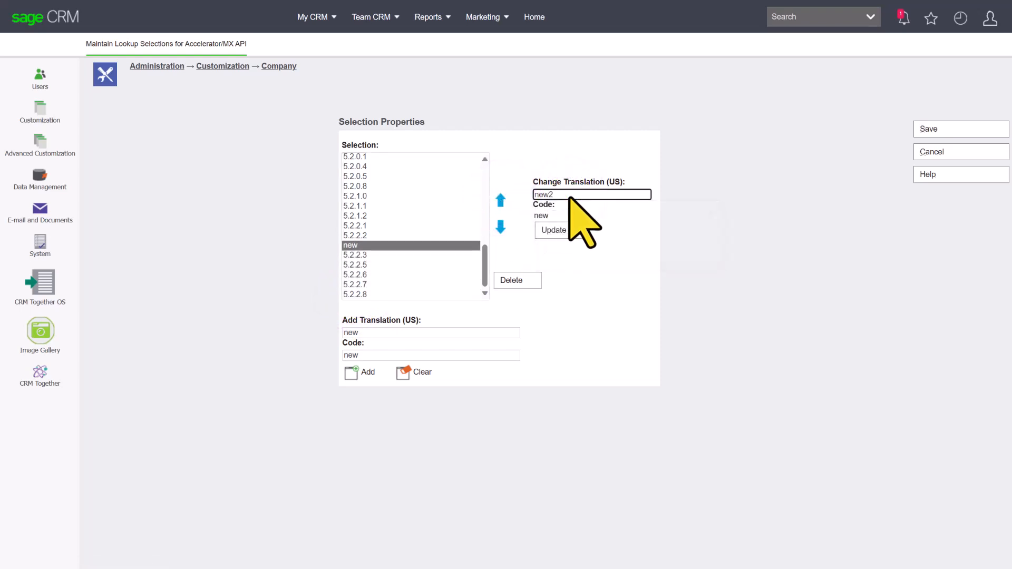
left_click(562, 230)
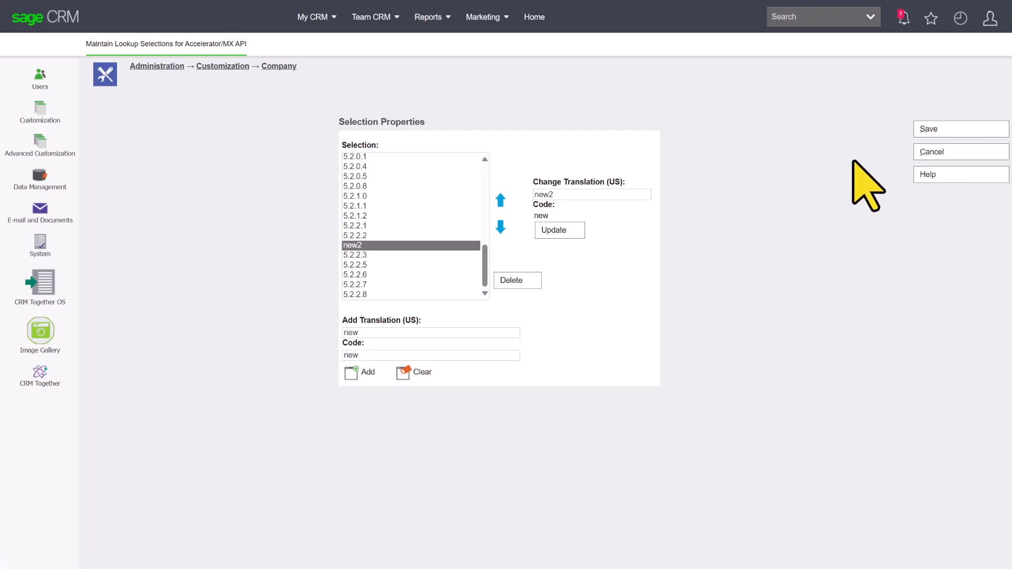
left_click(928, 152)
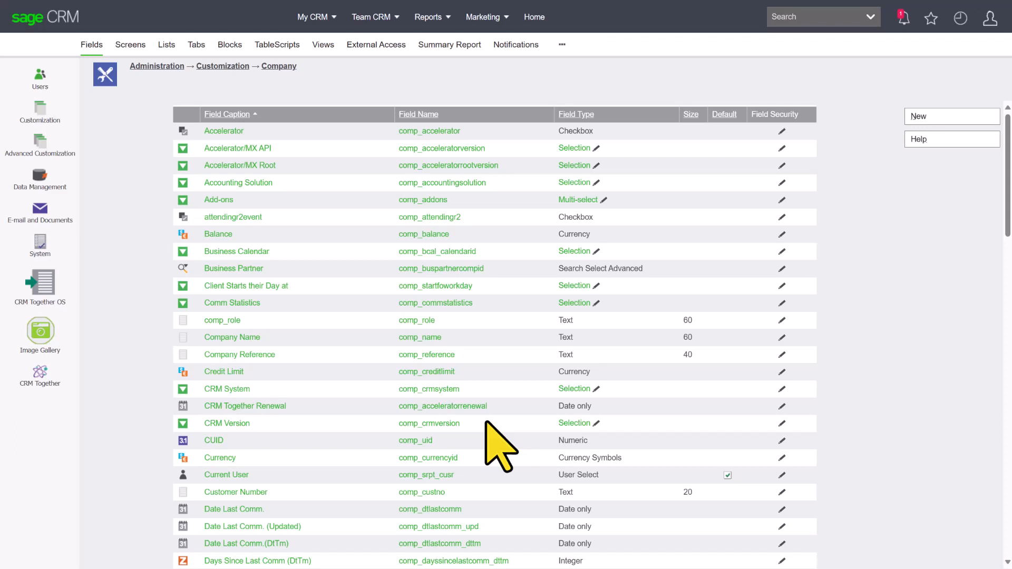
Step: Open the Company screens customization and enable Inline Customization
left_click(126, 46)
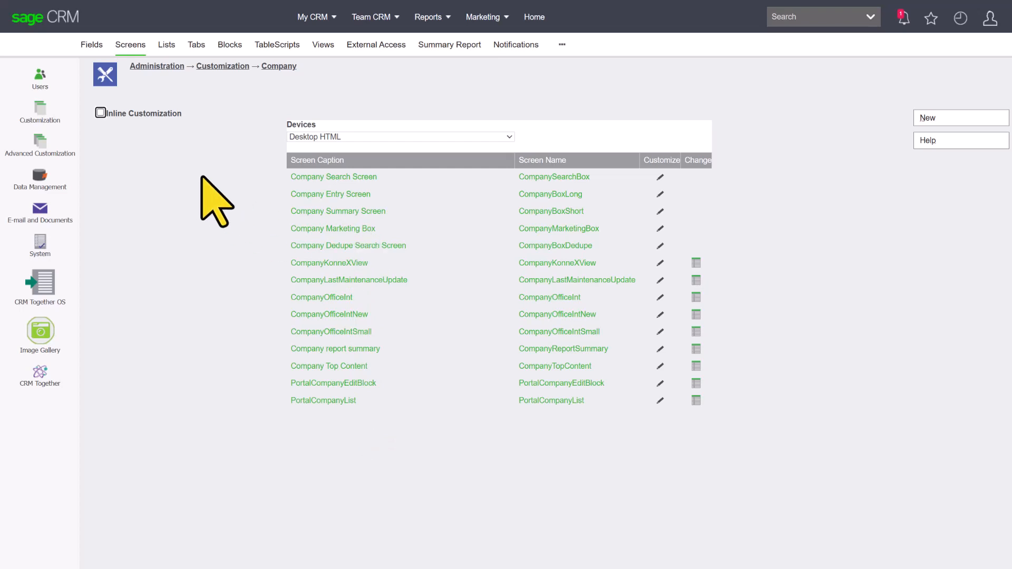
left_click(100, 113)
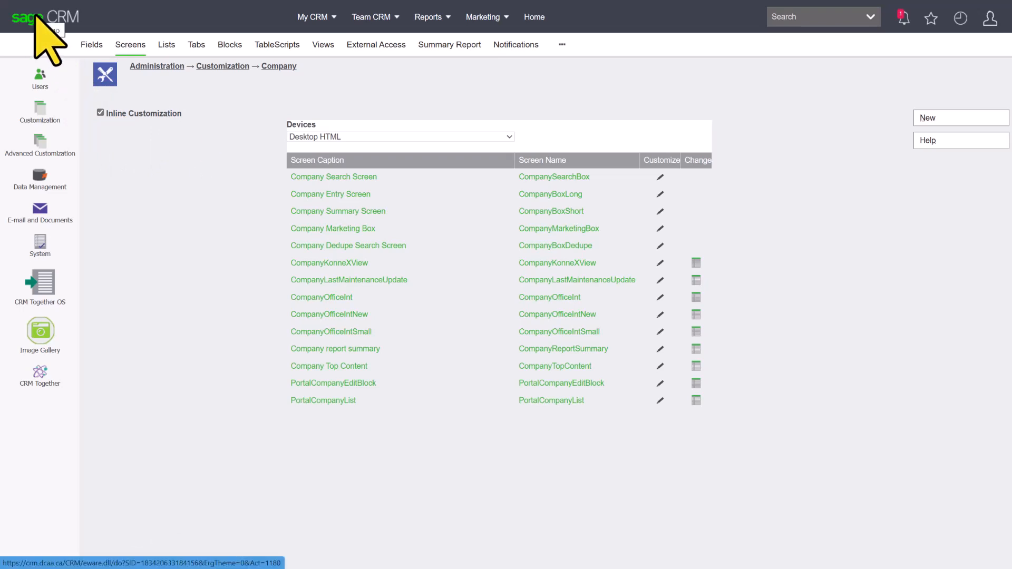
Step: Open the My CRM Manager company record from the recently viewed records
left_click(870, 17)
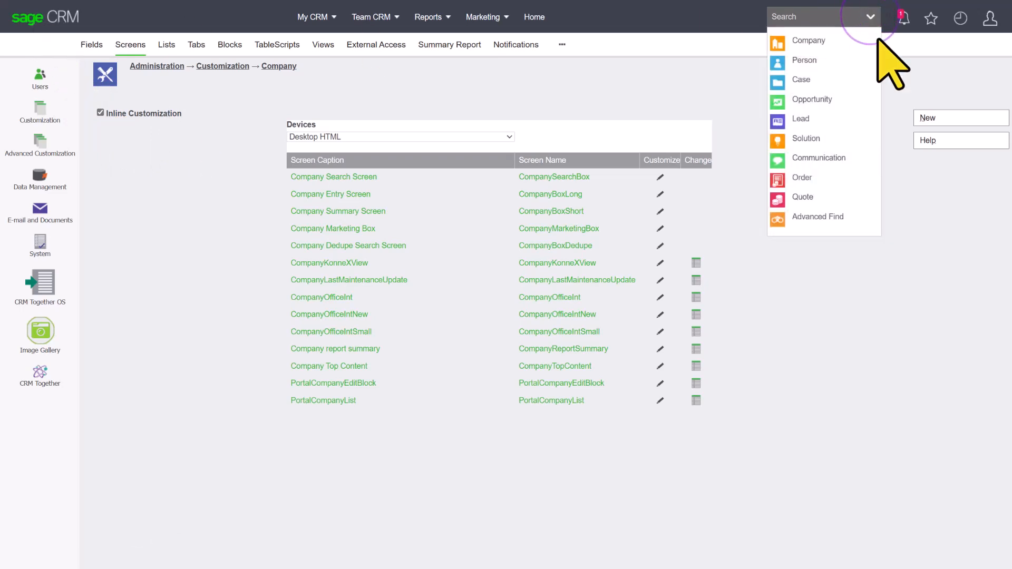
left_click(961, 18)
scroll(864, 210, "down", 3)
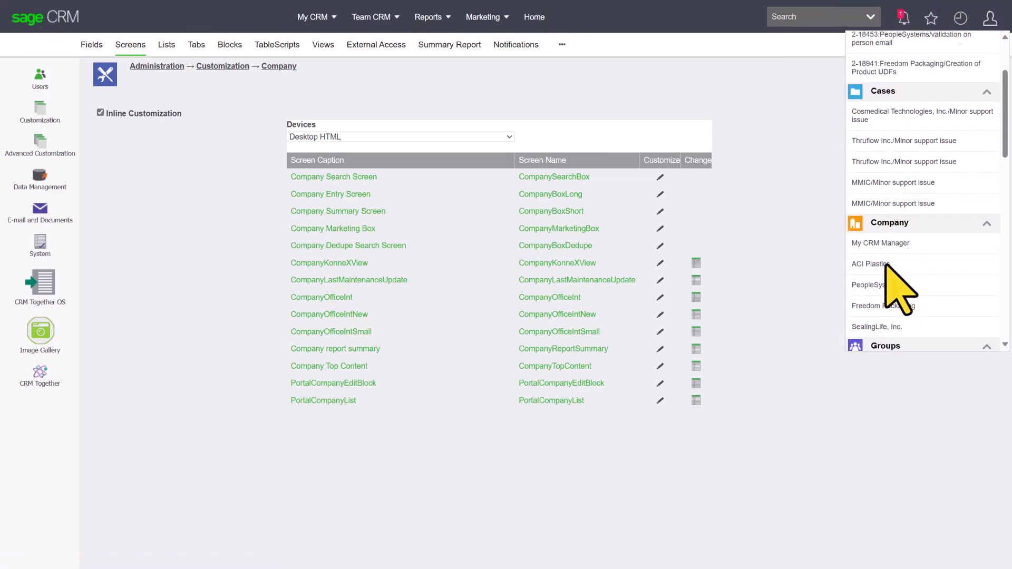
left_click(885, 243)
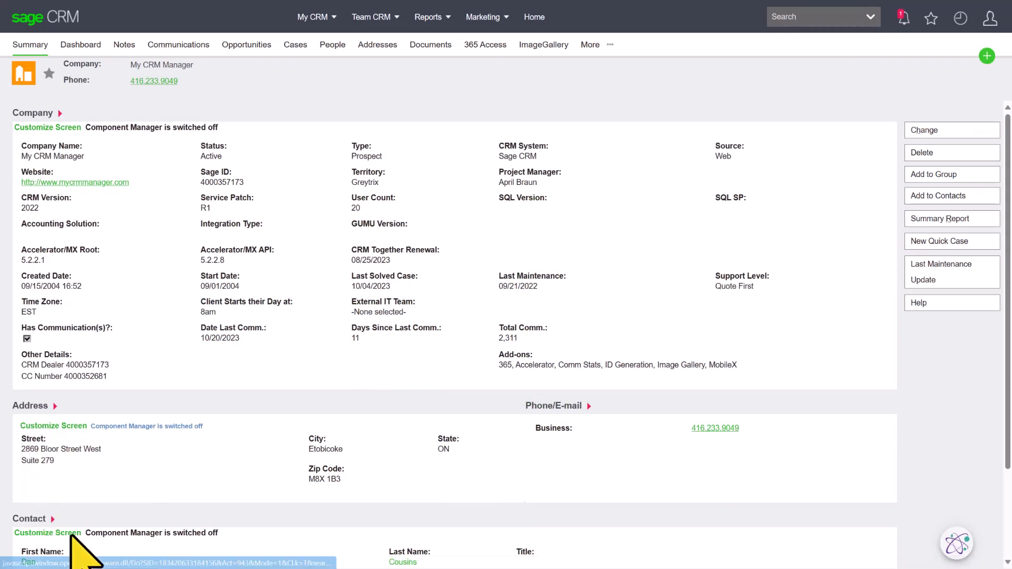
Step: Open the Contact section's screen definition for customization and add the Person : Division (pers_department) field to its contents
left_click(69, 533)
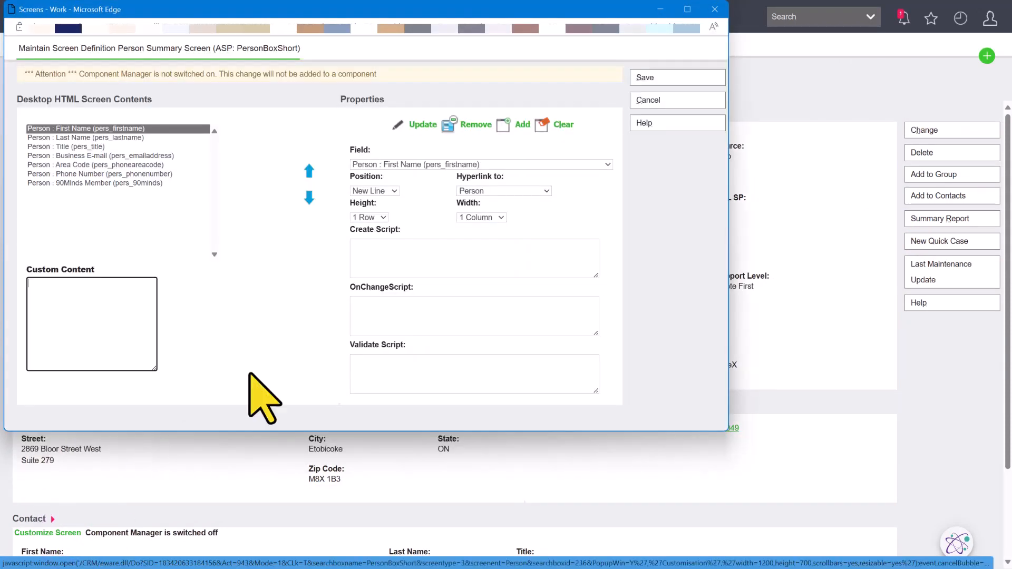
left_click(401, 164)
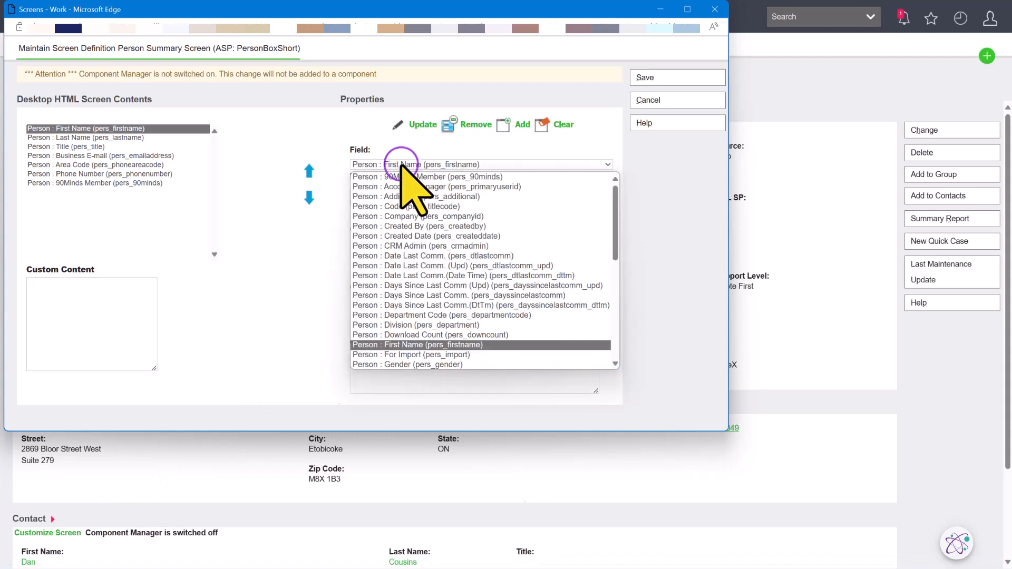
scroll(459, 263, "down", 2)
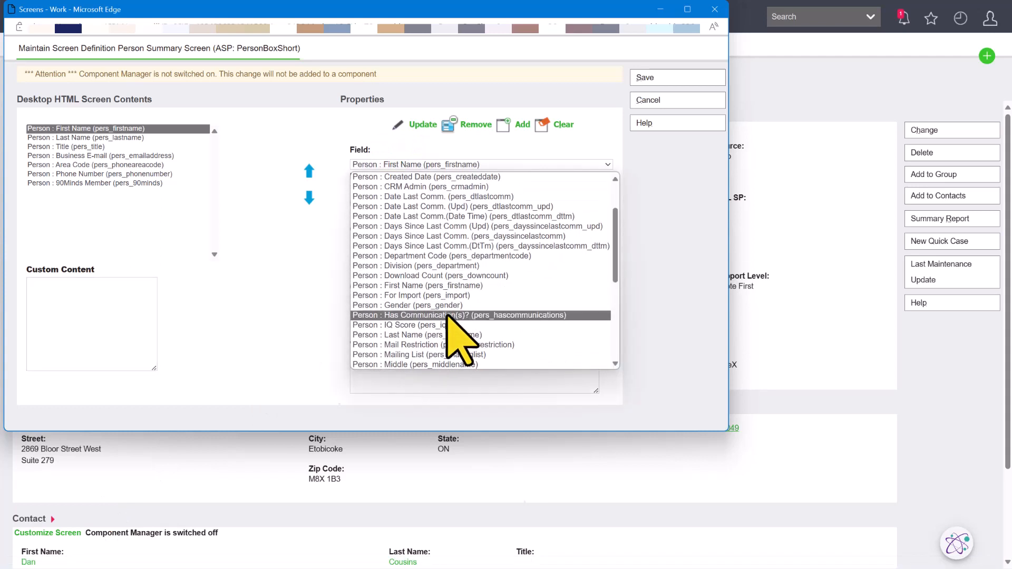
left_click(447, 266)
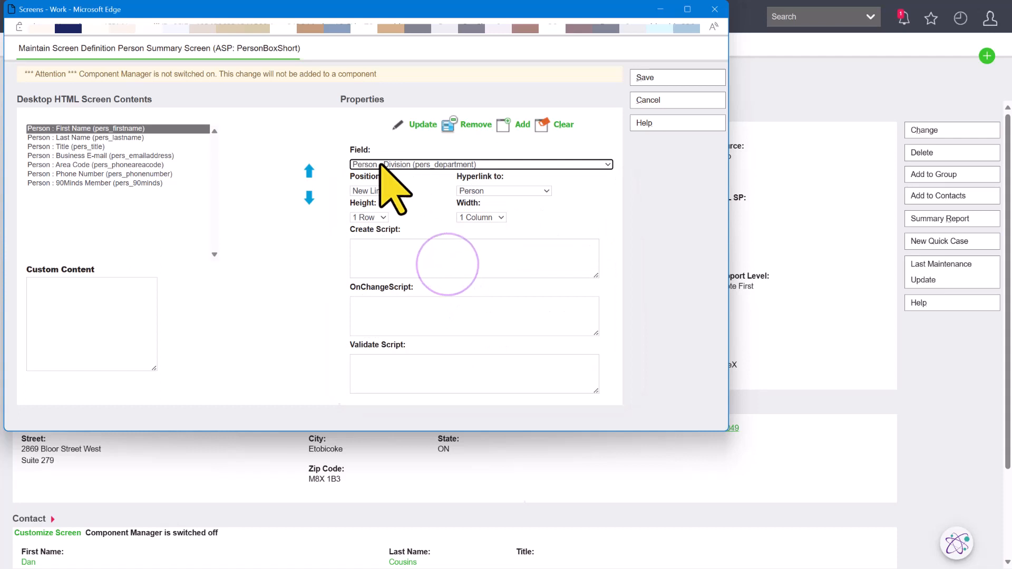
left_click(503, 125)
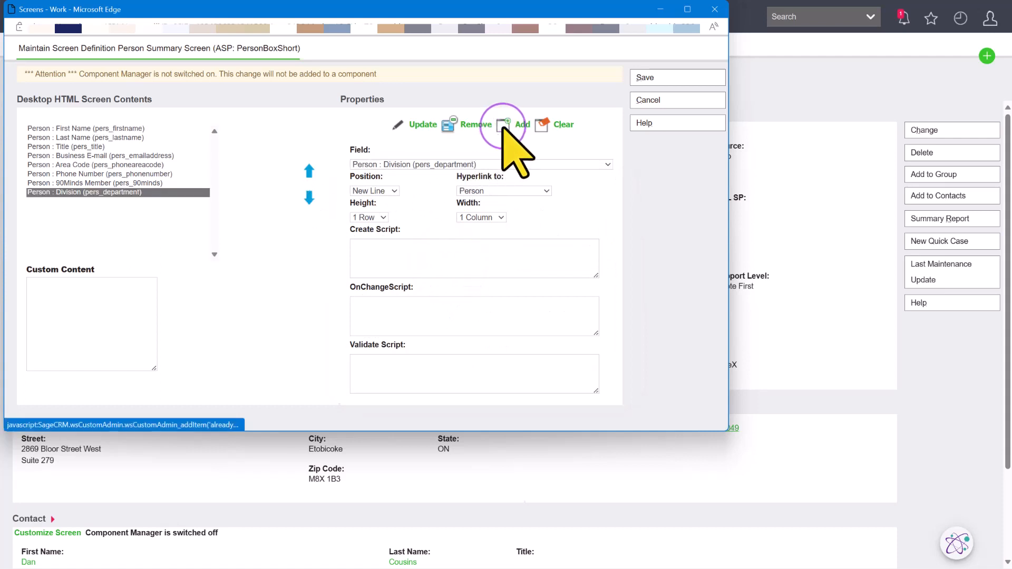
Step: Move the Division field up three places in the screen contents so it sits directly above Area Code
left_click(310, 169)
left_click(310, 168)
left_click(310, 168)
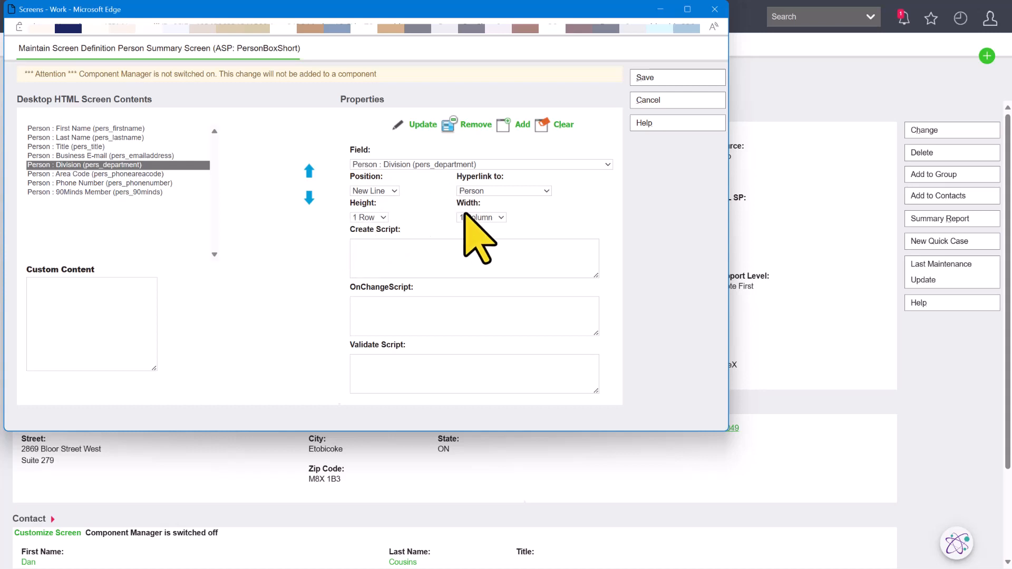
left_click_drag(354, 230, 388, 349)
left_click(257, 278)
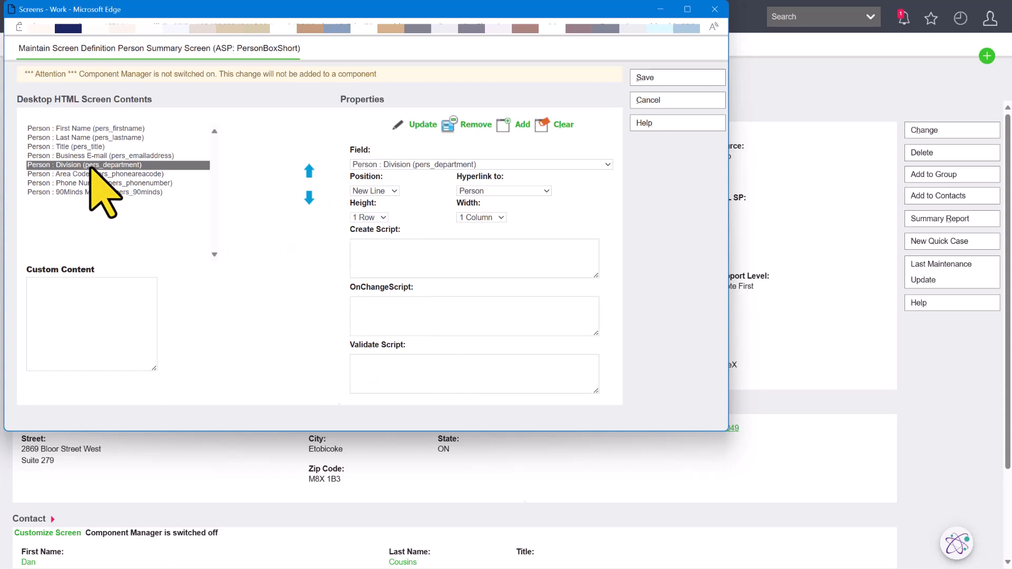
Step: Move the Division field up one more place, directly above Business E-mail, and cancel the Person Summary Screen changes
left_click(390, 191)
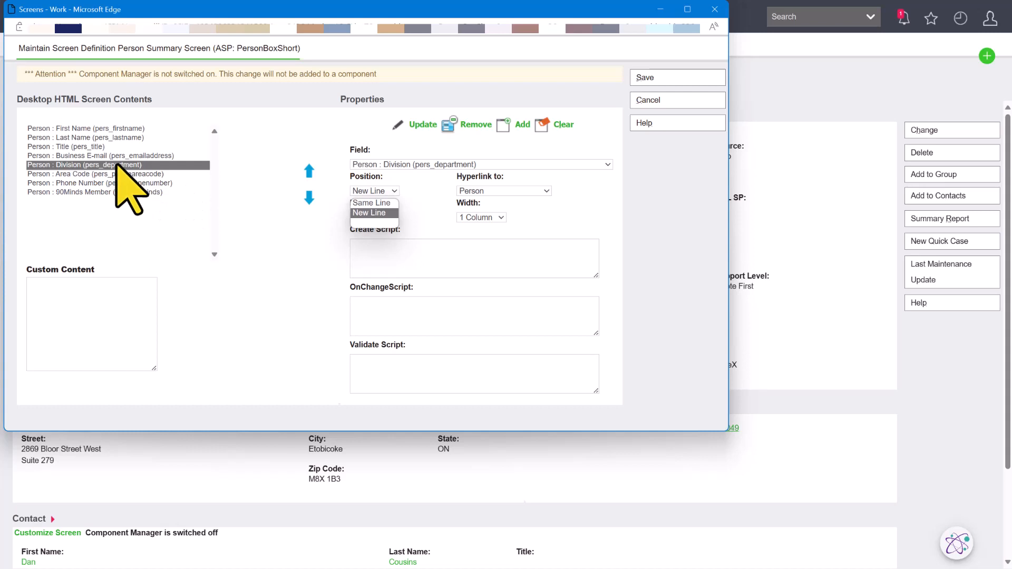
left_click(116, 164)
left_click(111, 156)
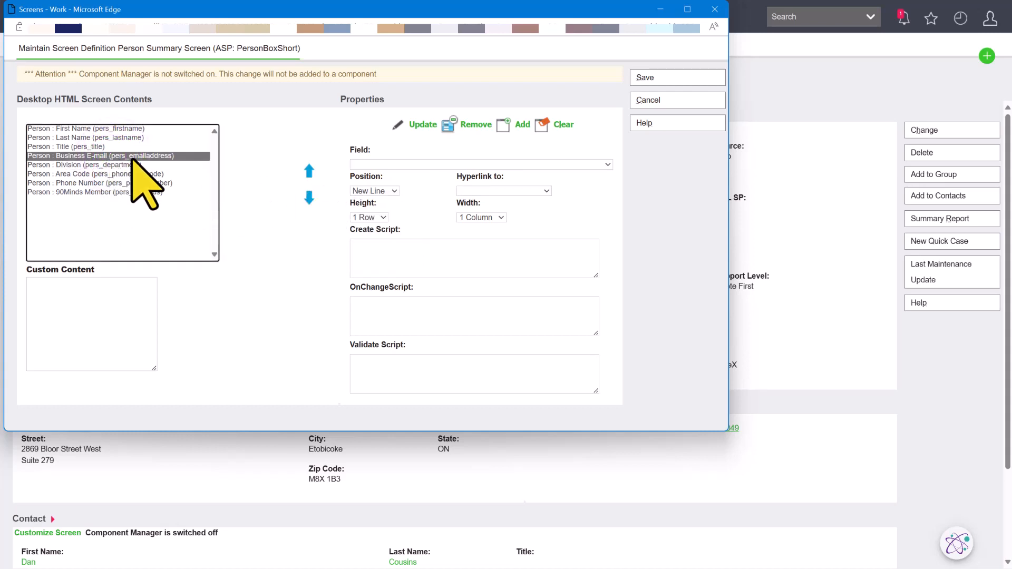
left_click(132, 165)
left_click(310, 170)
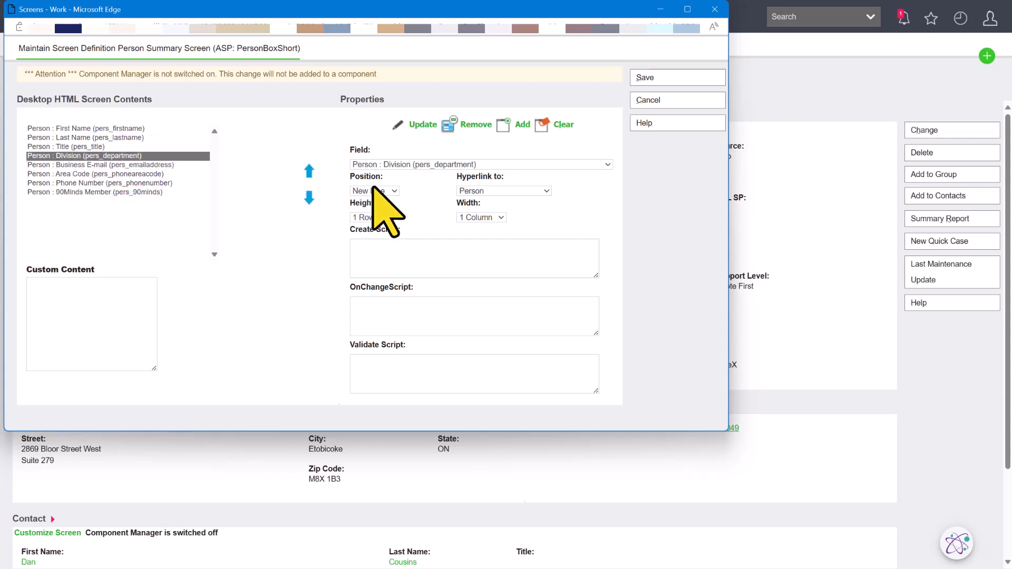
left_click(79, 147)
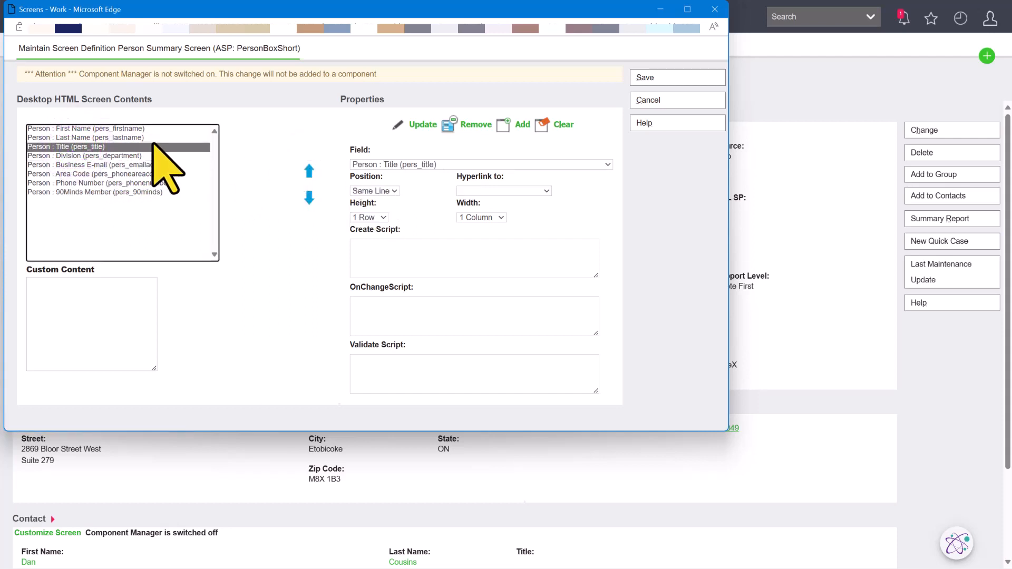
left_click(677, 101)
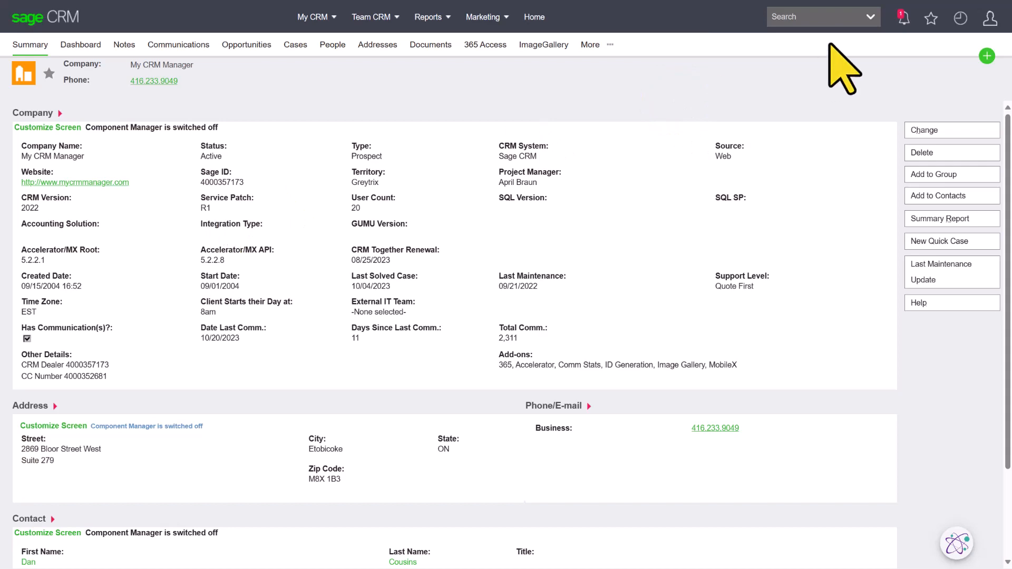
Step: Open the company search page and customize its search screen
left_click(869, 16)
left_click(806, 40)
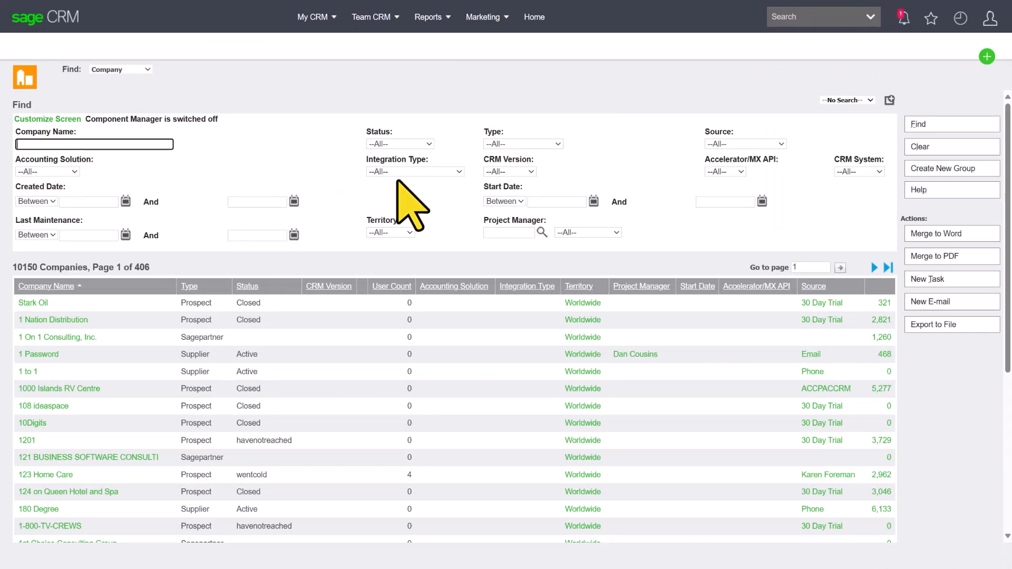
left_click(68, 118)
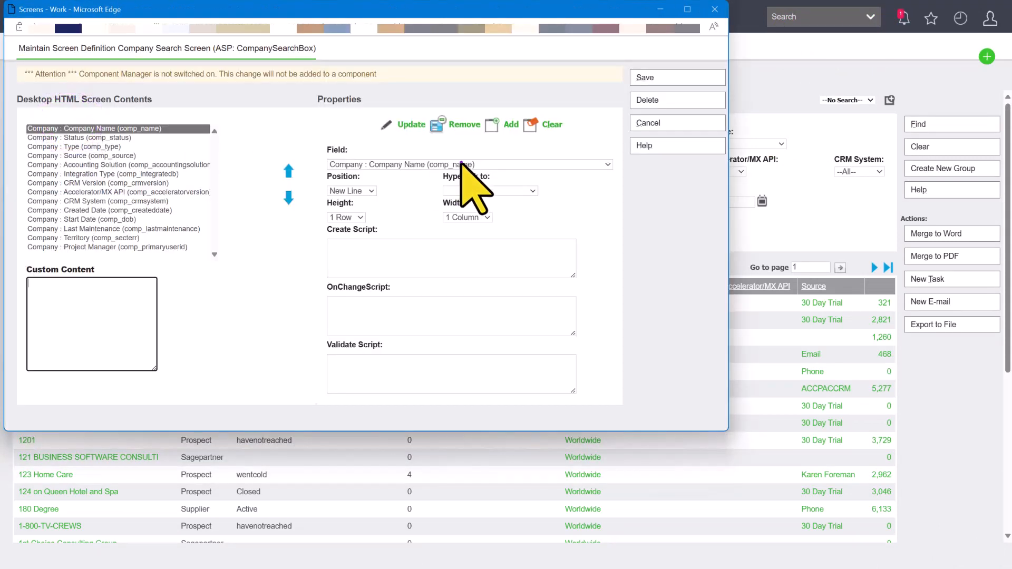
Step: Add the Company : Discount Days (comp_discountdays) field to the Company Search Screen contents
left_click(461, 164)
scroll(446, 285, "down", 6)
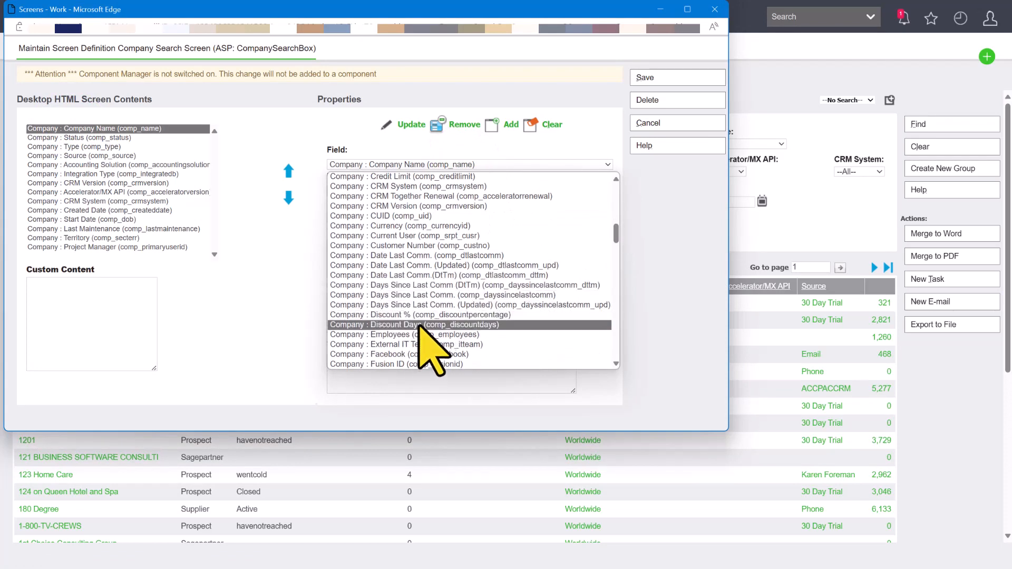
left_click(420, 324)
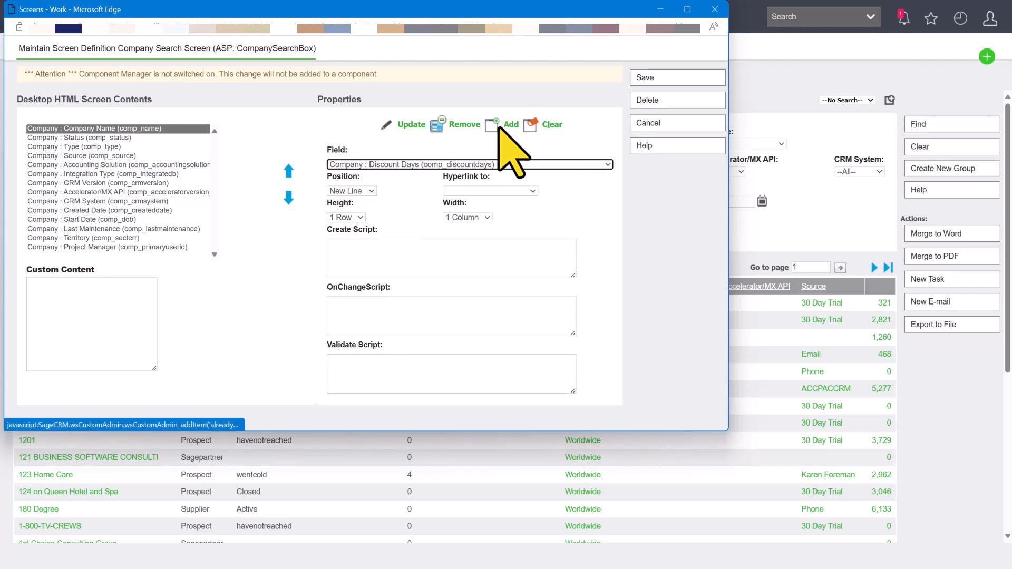
left_click(489, 125)
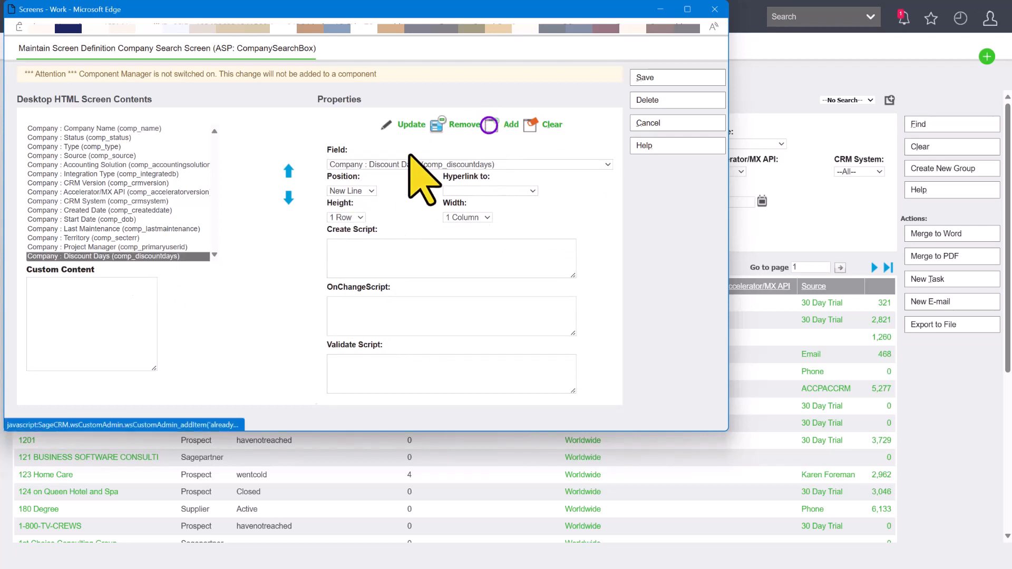
Step: Move the Discount Days field up directly above Created Date, and cancel the Company Search Screen changes
left_click(288, 171)
left_click(288, 171)
left_click(288, 171)
left_click(289, 171)
left_click(288, 170)
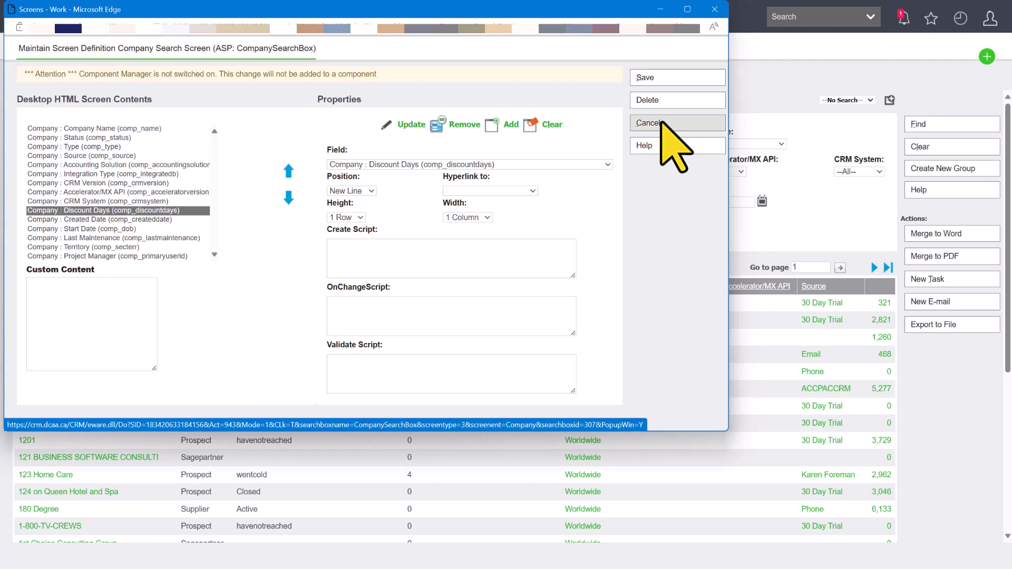
left_click(650, 122)
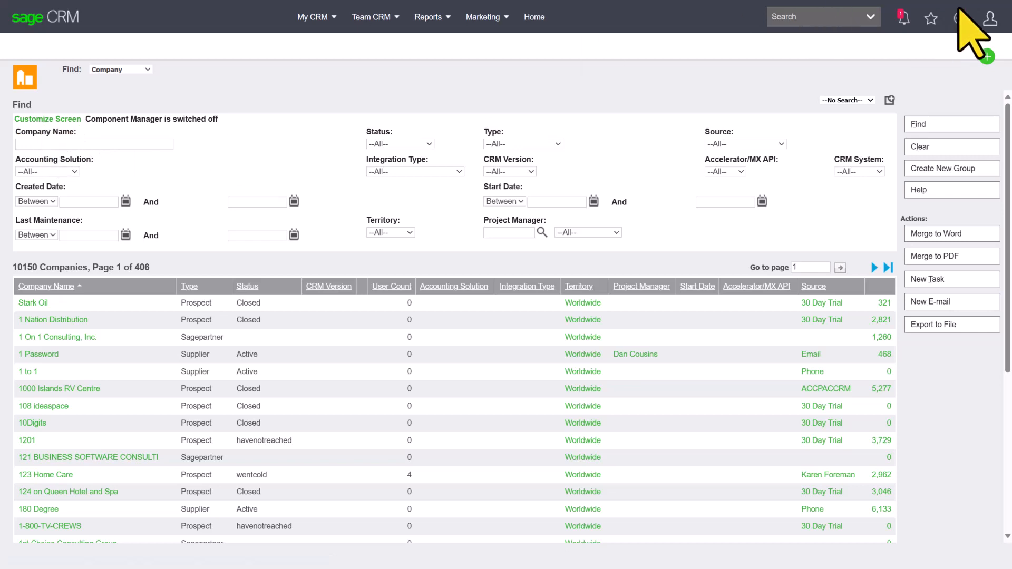
Step: Return to the administration area and turn off Inline Customization for the Company screens
left_click(991, 20)
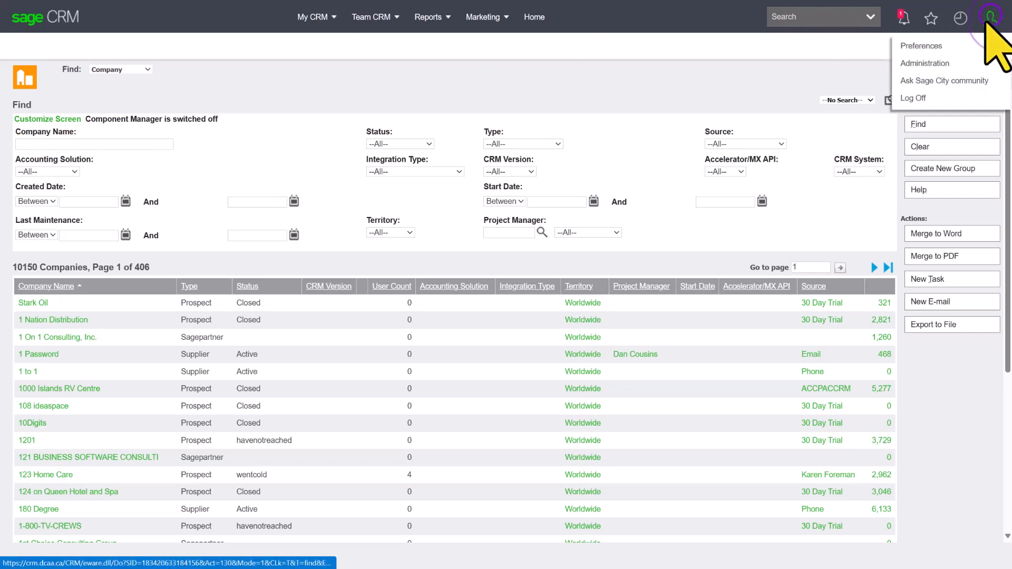
left_click(929, 60)
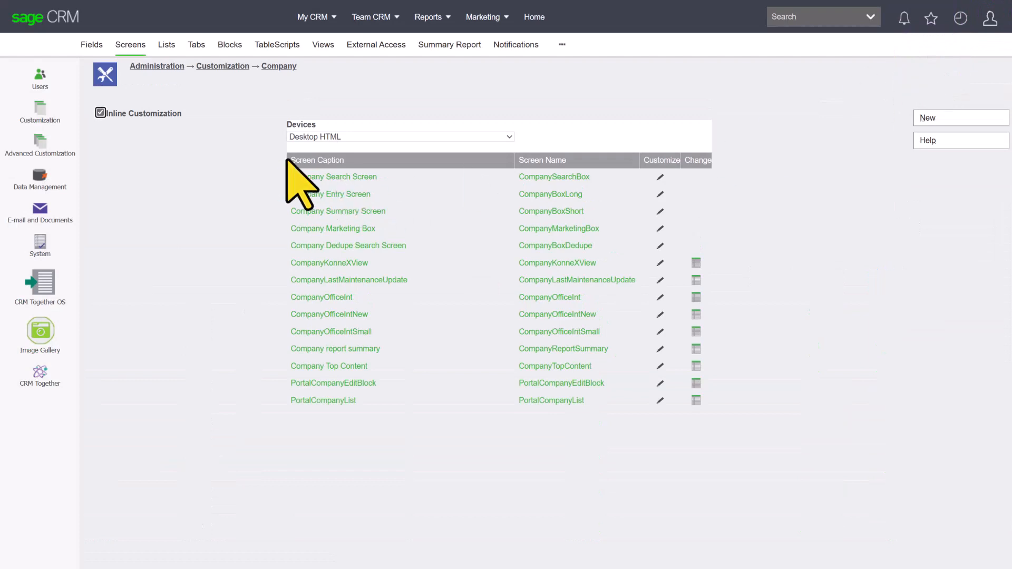
left_click(100, 113)
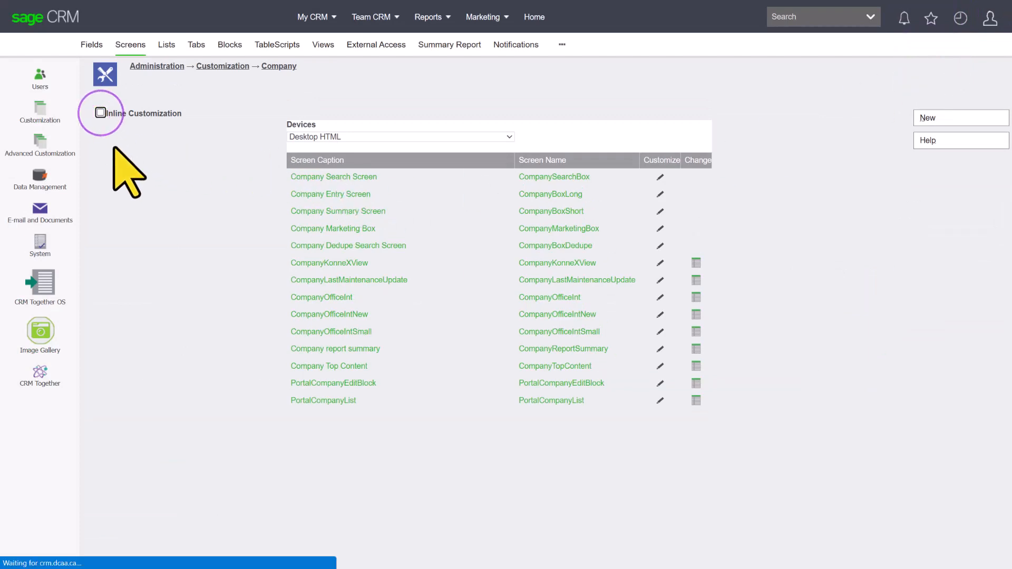
Step: Open the Company lists customization and enable Inline Customization for lists
left_click(167, 45)
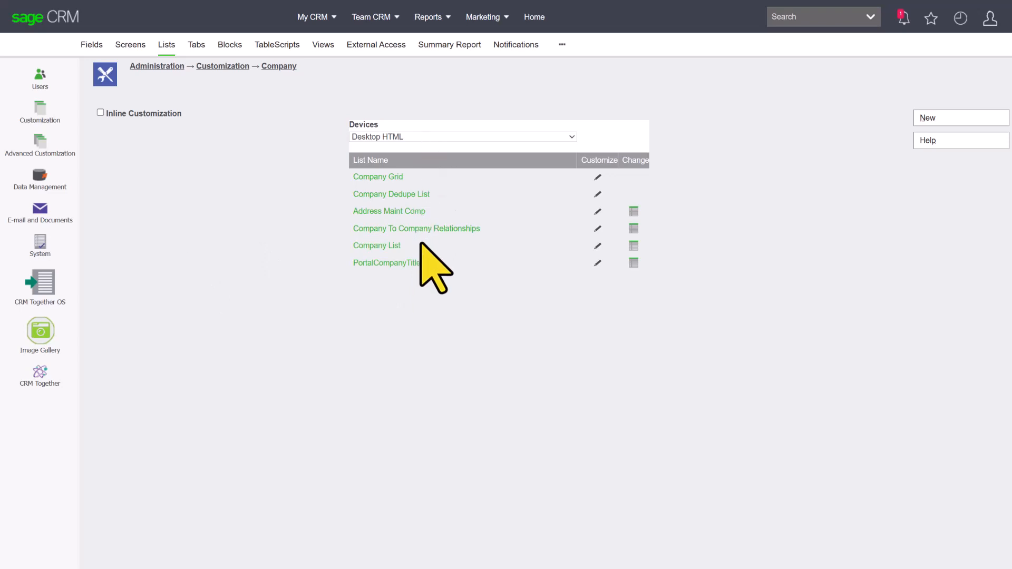
left_click(101, 113)
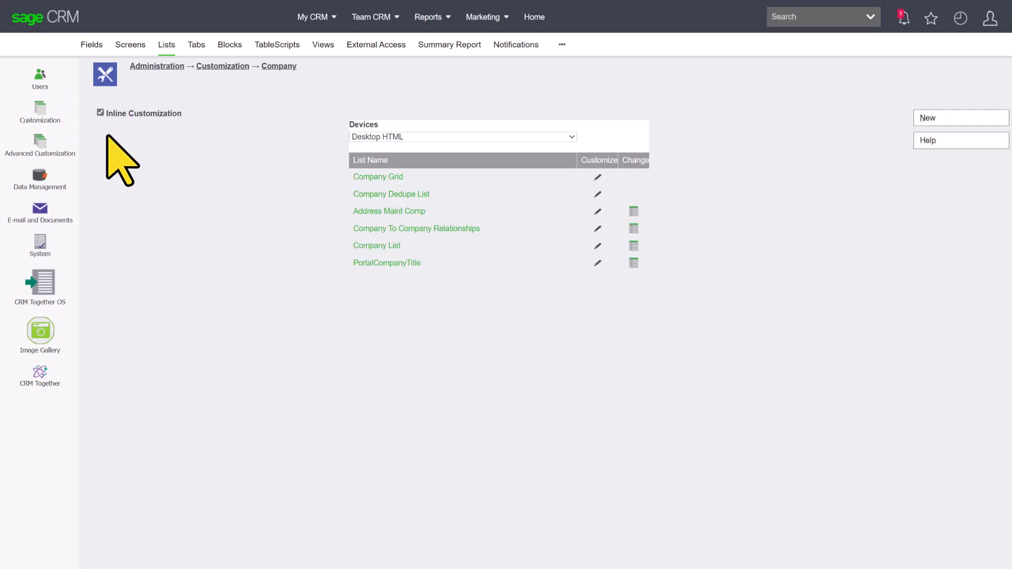
Step: Open the company search page and view the list definition of its results grid through inline customization
left_click(870, 17)
left_click(820, 41)
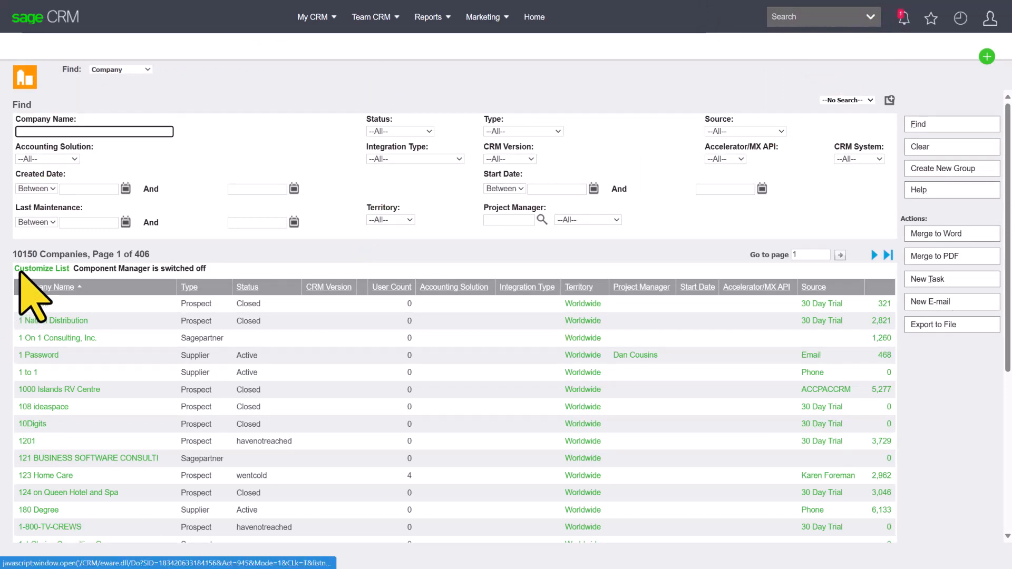
left_click(41, 268)
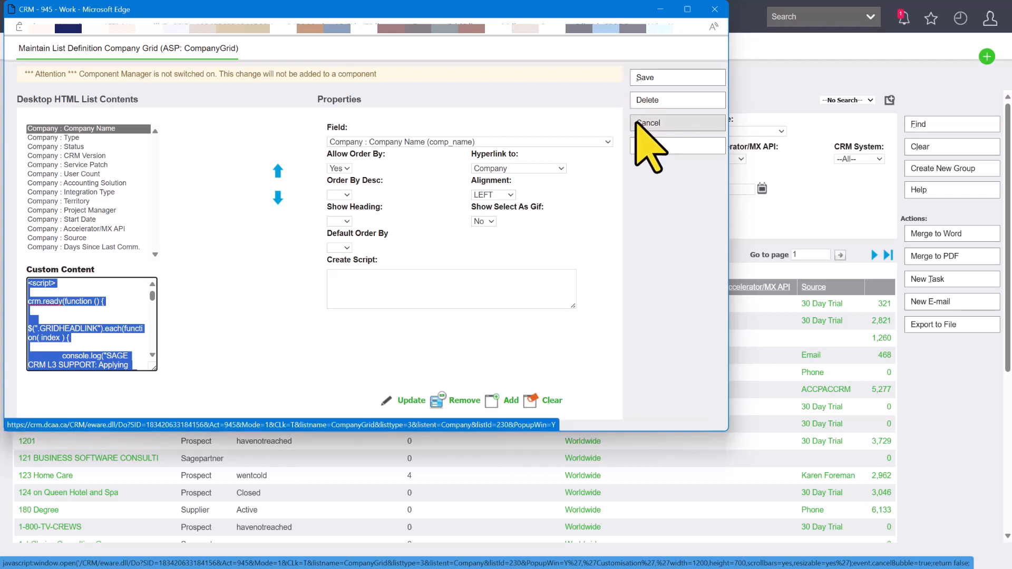
Step: Cancel the Company Grid list definition and open the recently viewed company My CRM Manager
left_click(662, 124)
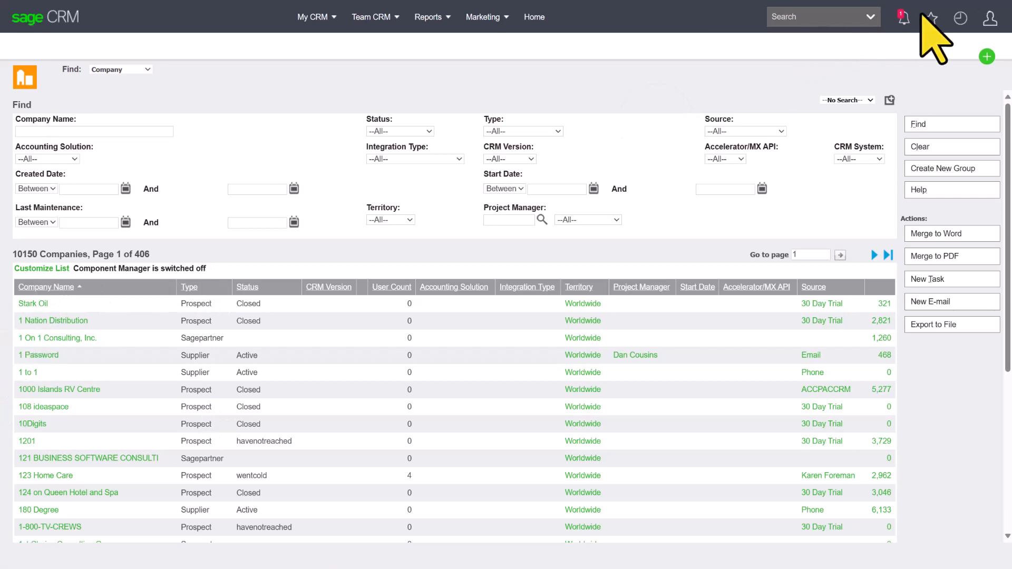
left_click(959, 18)
scroll(906, 169, "down", 3)
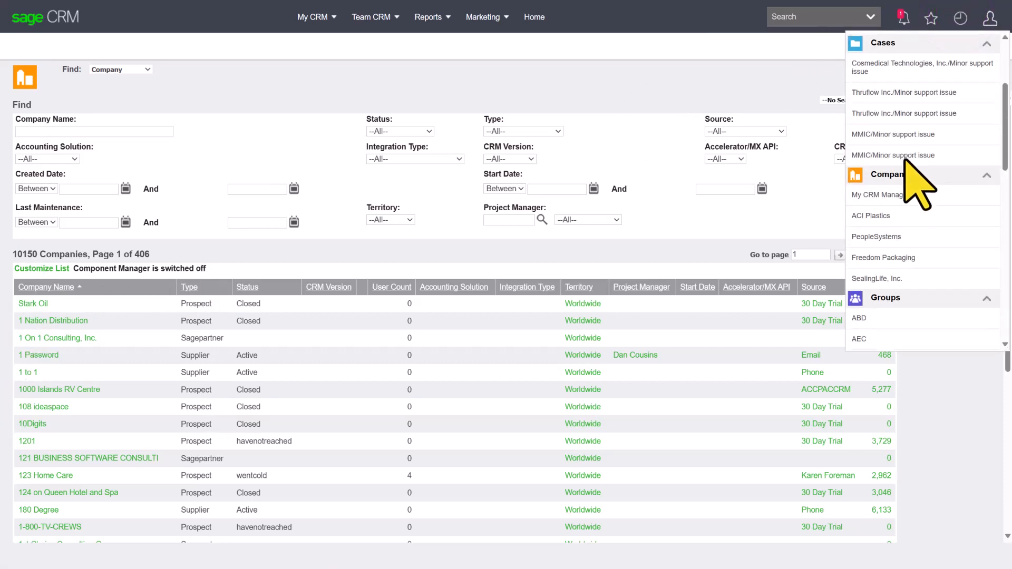
left_click(881, 195)
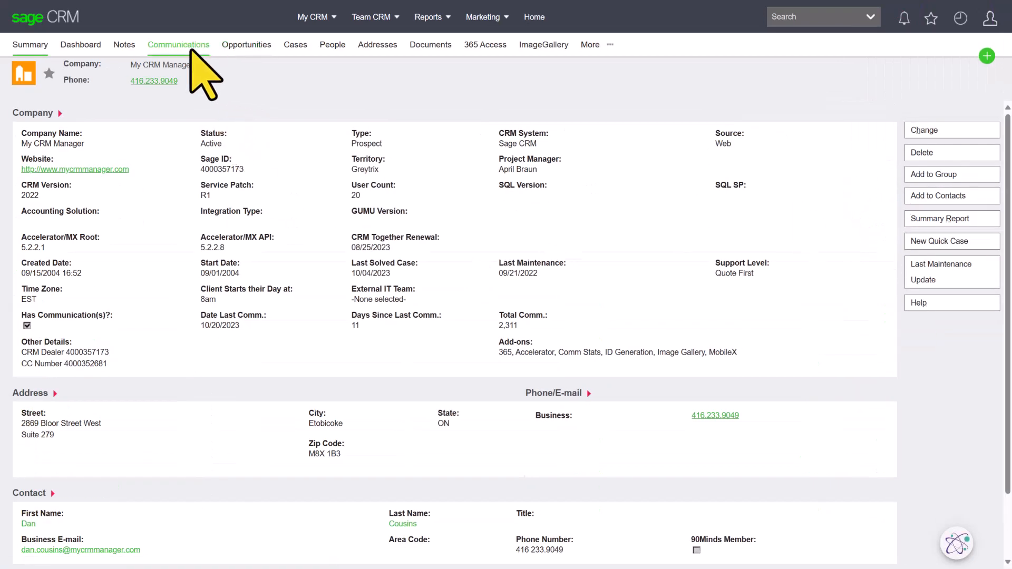
Step: View the Communication List definition from the company's communications through inline customization, and close it without saving
left_click(188, 45)
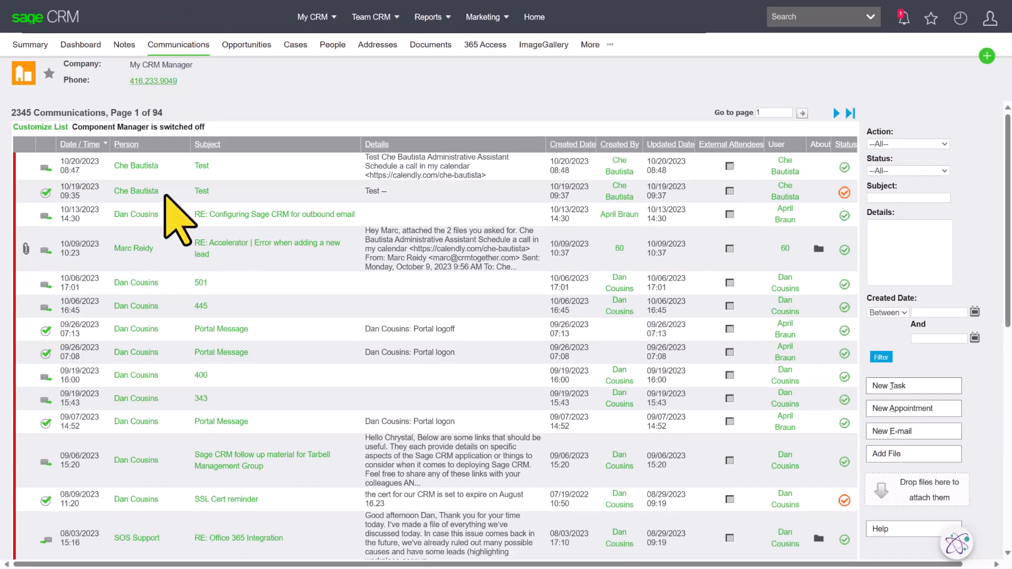
left_click(53, 127)
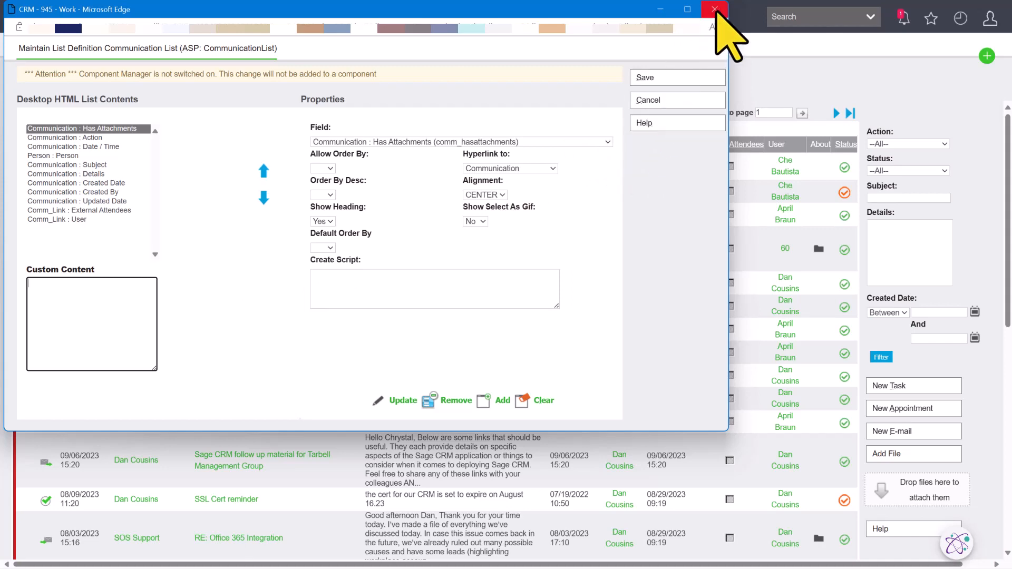
left_click(715, 10)
Step: Return to the Company lists customization in the administration area and turn off Inline Customization
left_click(989, 18)
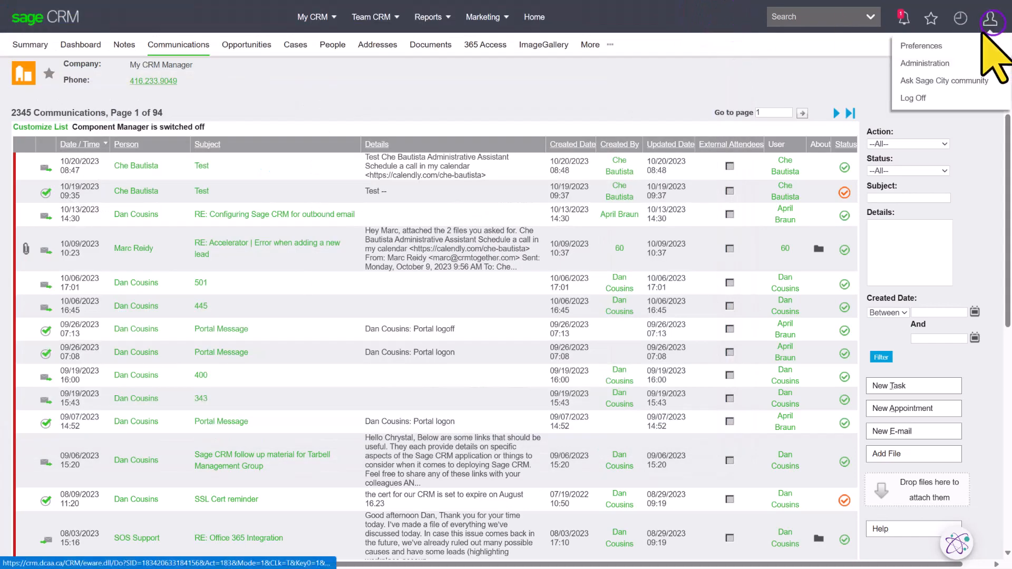
left_click(928, 63)
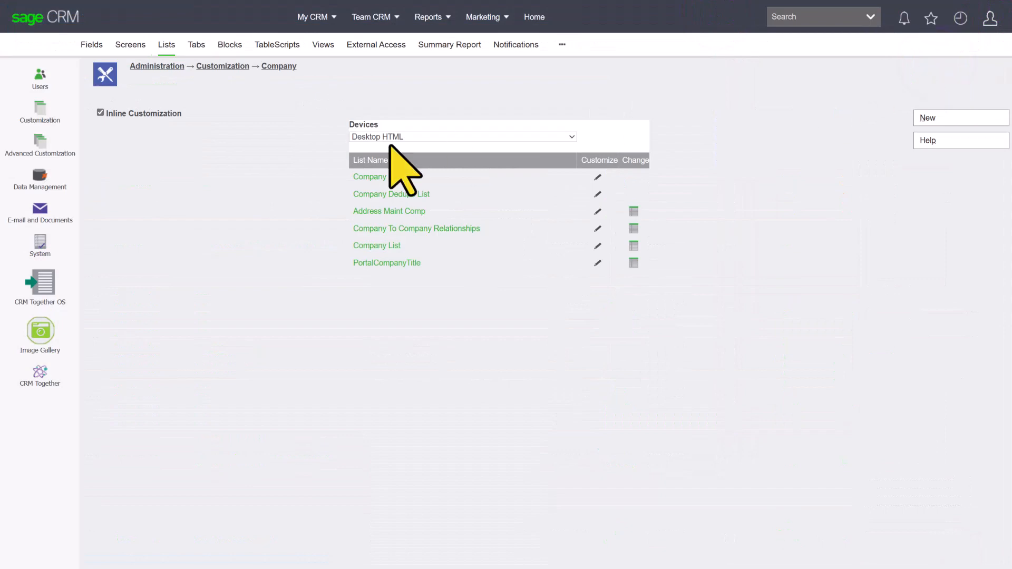
left_click(100, 112)
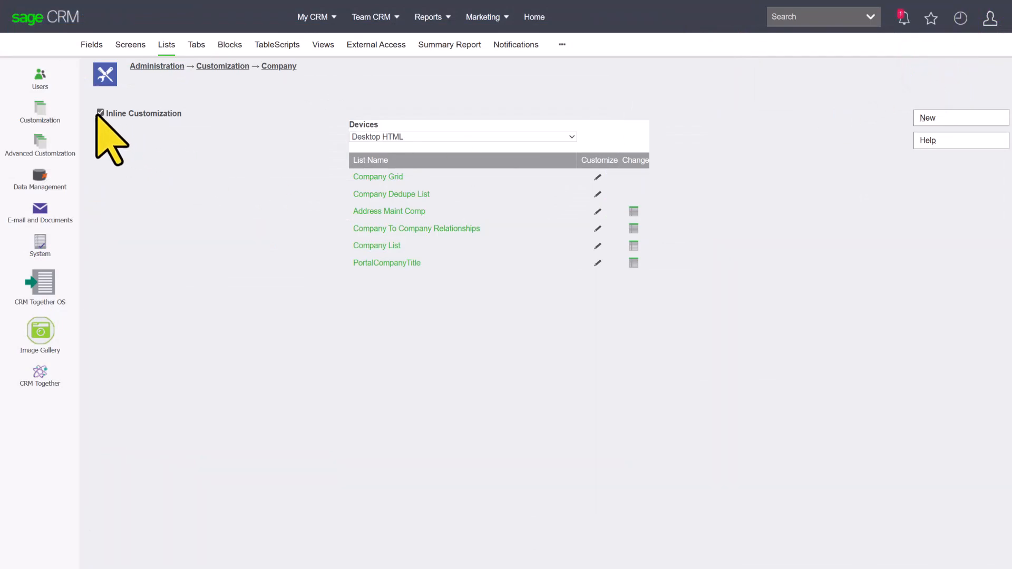
left_click(100, 113)
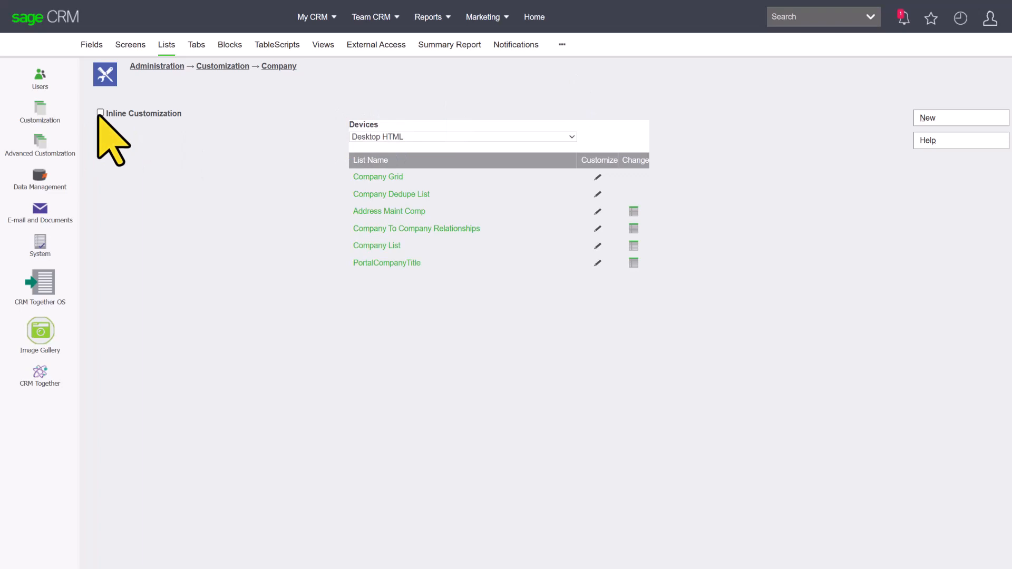
Step: Open the company search page to check its results grid for the list customization link
left_click(870, 17)
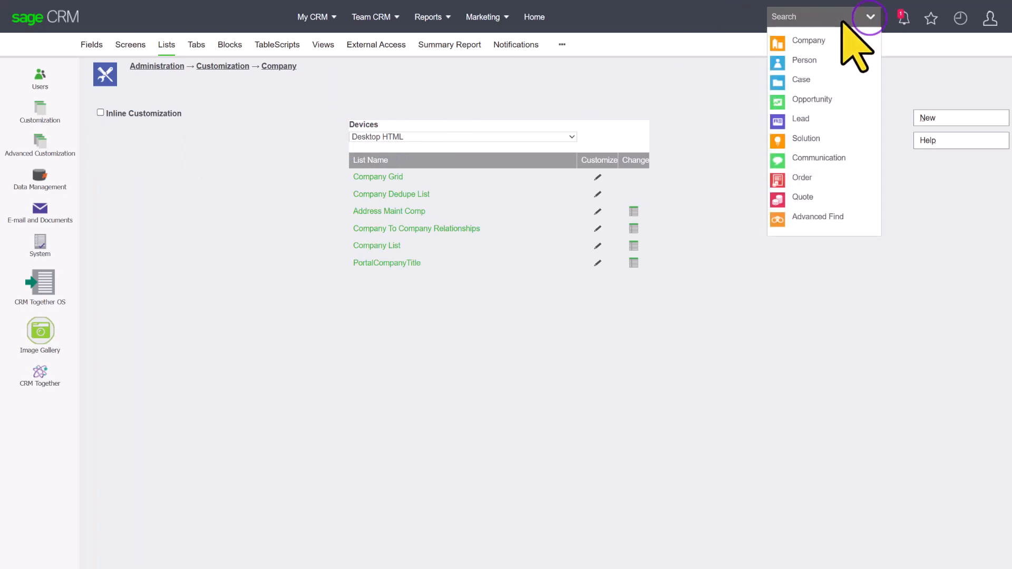
left_click(818, 40)
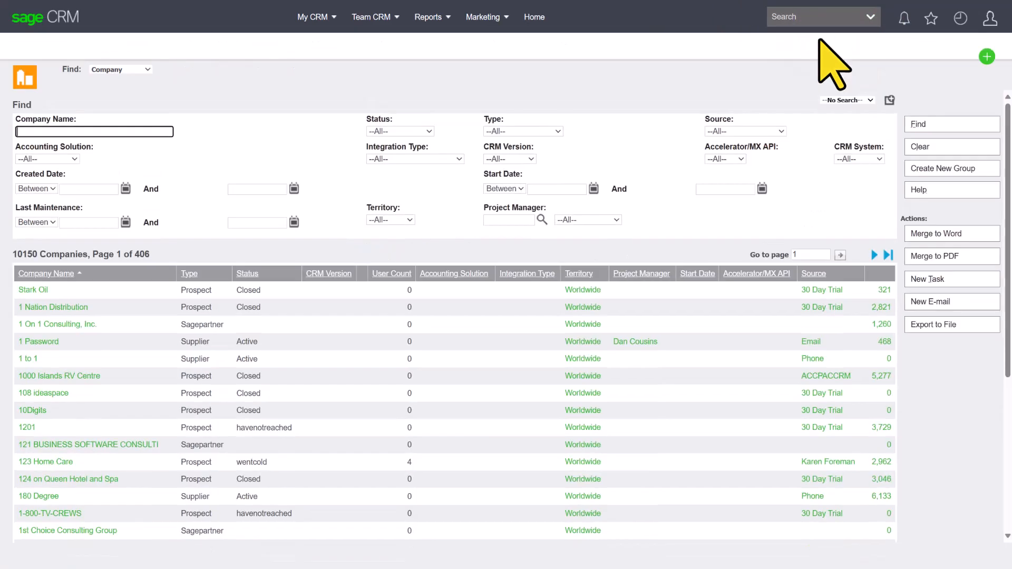
left_click(24, 131)
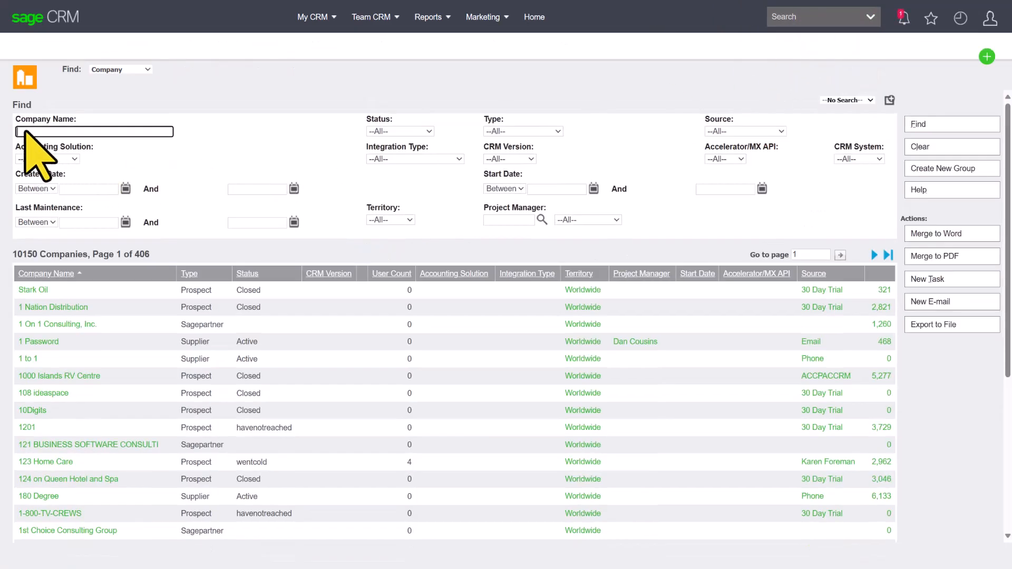